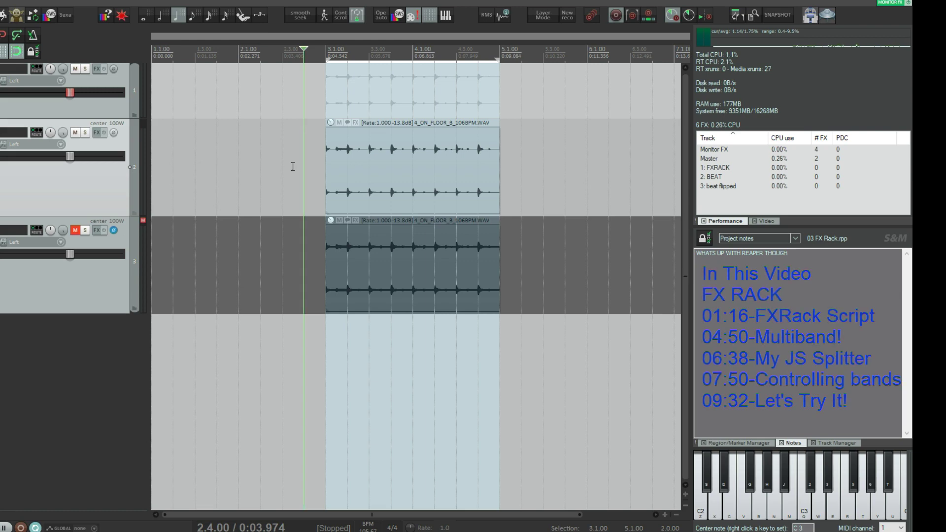
Copy the BEAT track's drum loop further along the track, then delete the copy.
left_click(356, 199)
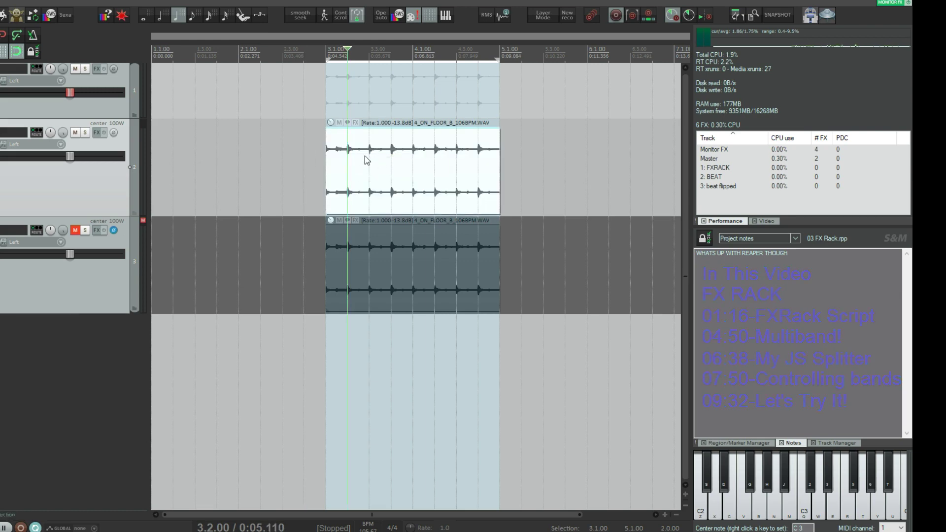
left_click_drag(387, 186, 622, 177)
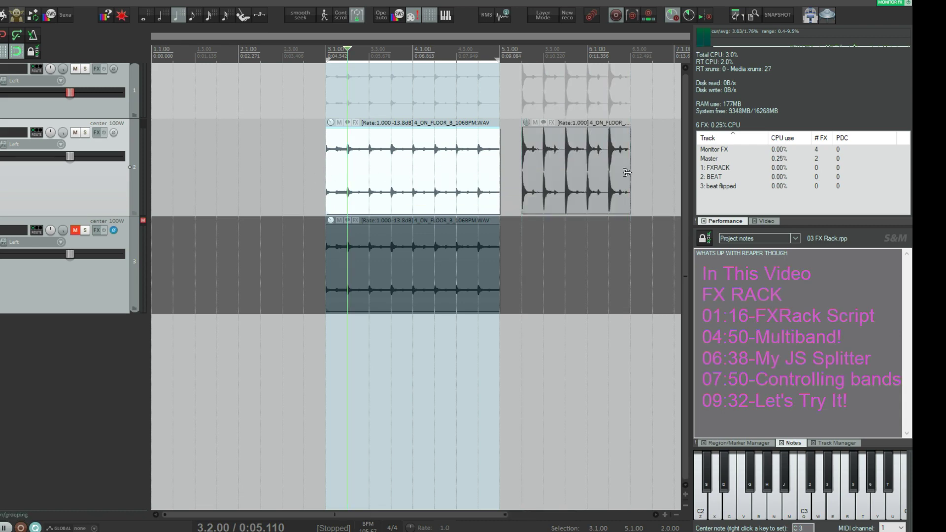
left_click(543, 179)
key("Delete")
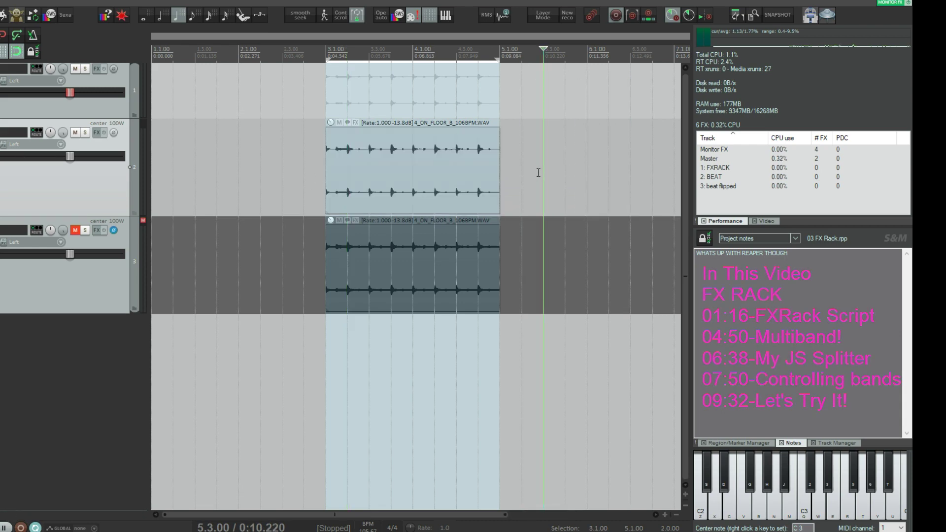
Create and delete an empty item on the BEAT track, then play and stop the loop.
double_click(544, 180)
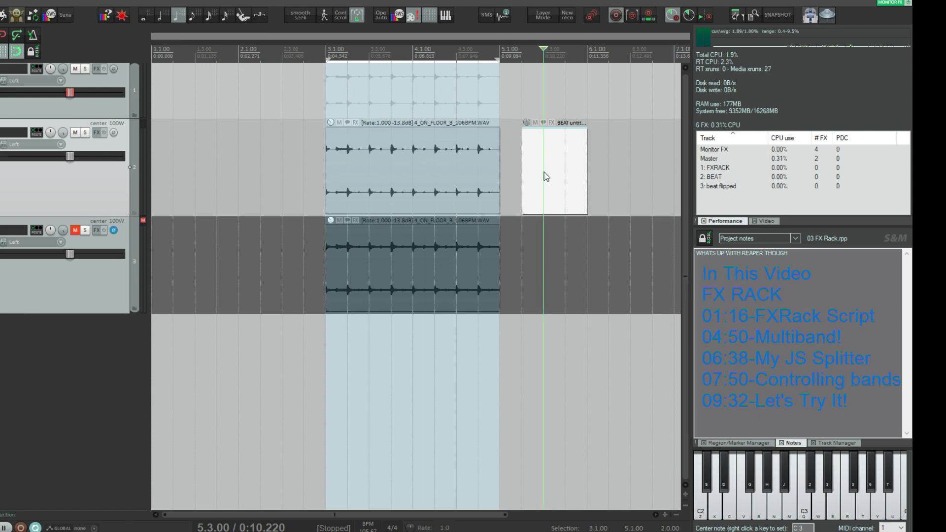
key("Delete")
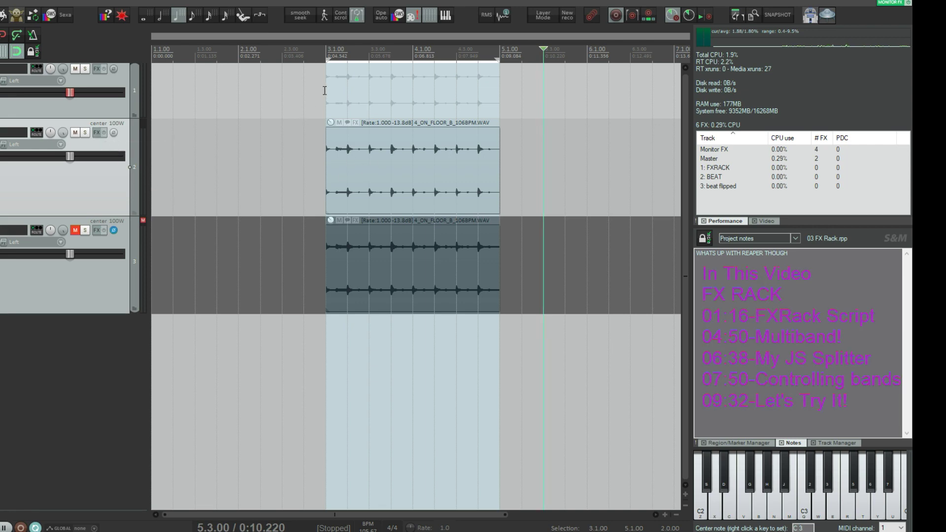
key("space")
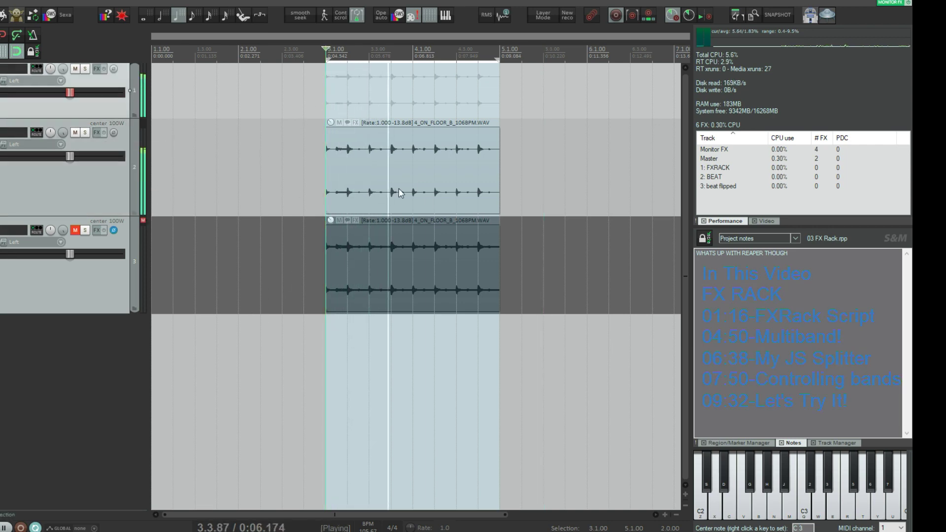
key("space")
Add ReaComp to the BEAT track and lower its threshold to -6.5 dB during playback.
left_click(97, 133)
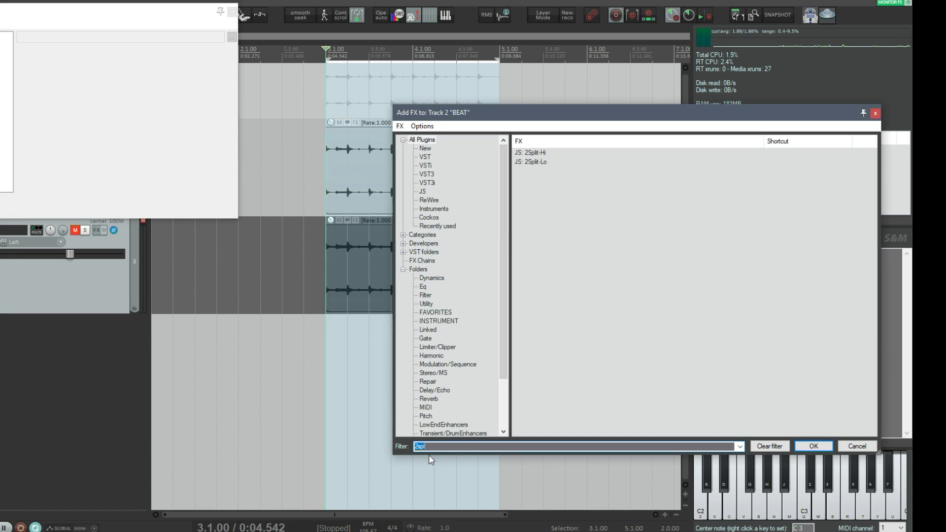
type("reacomp")
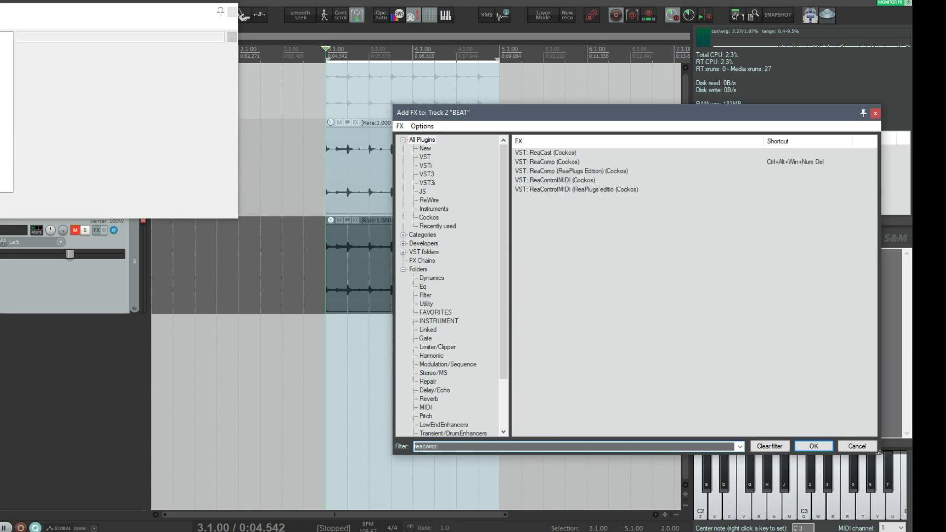
key("Down")
key("Return")
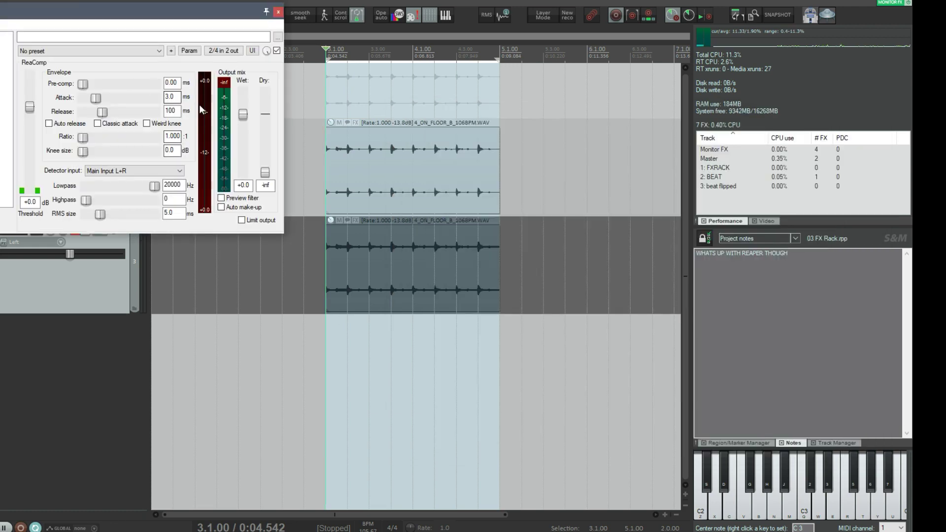
key("space")
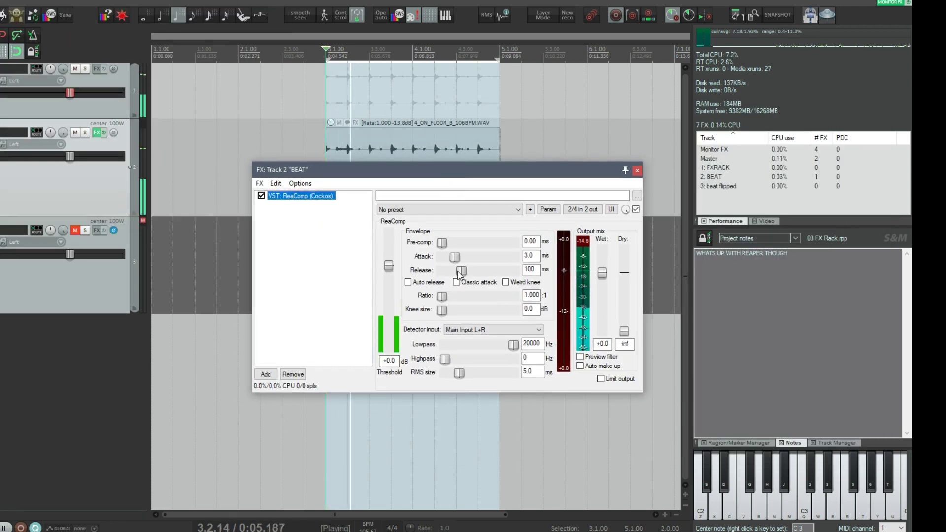
left_click_drag(389, 265, 389, 280)
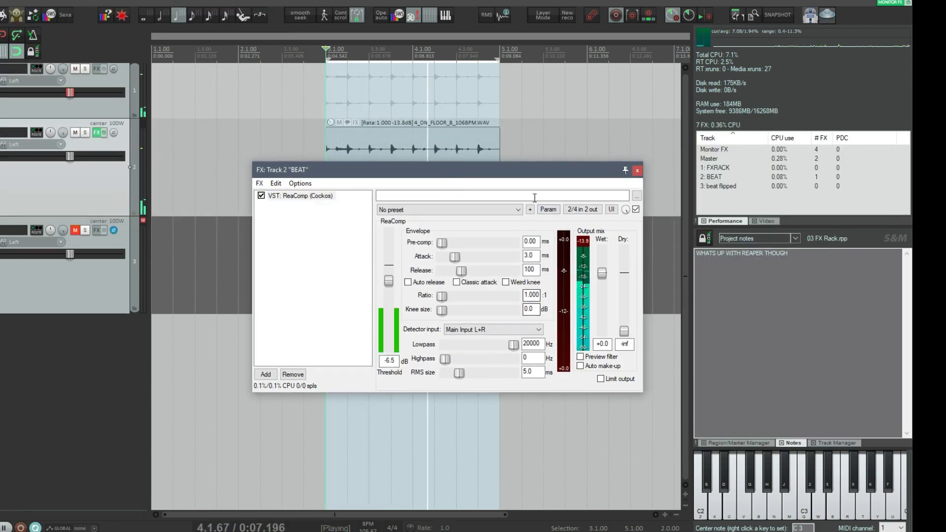
mouse_move(493, 169)
left_mouse_down()
mouse_move(469, 220)
mouse_move(477, 249)
left_mouse_up()
key("space")
Expand ReaComp's pin routing to four input channels and close the routing window.
left_click(567, 289)
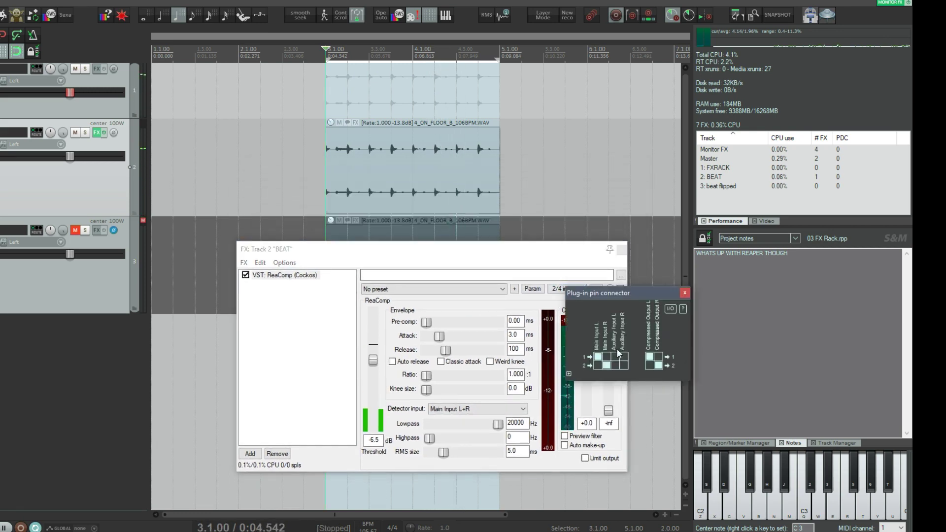
left_click(568, 374)
left_click_drag(604, 294, 687, 291)
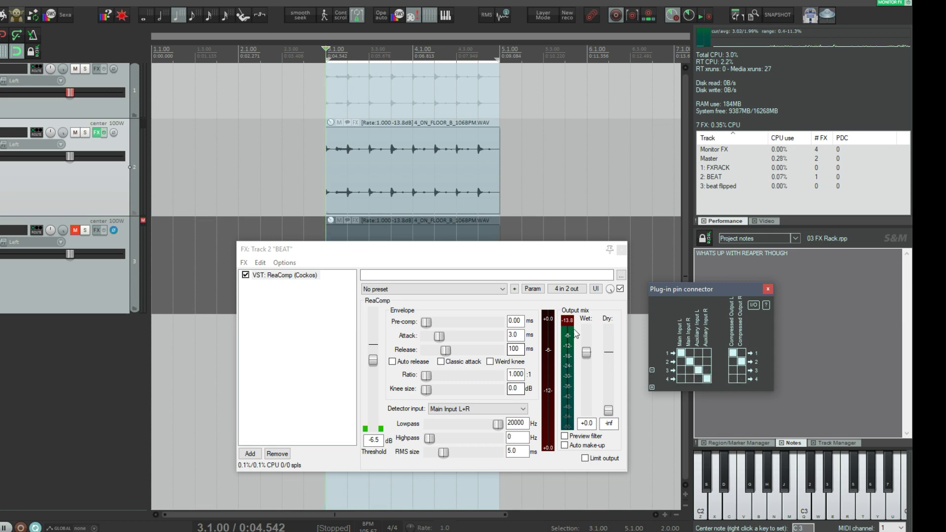
mouse_move(338, 253)
left_mouse_down()
mouse_move(265, 275)
mouse_move(361, 230)
left_mouse_up()
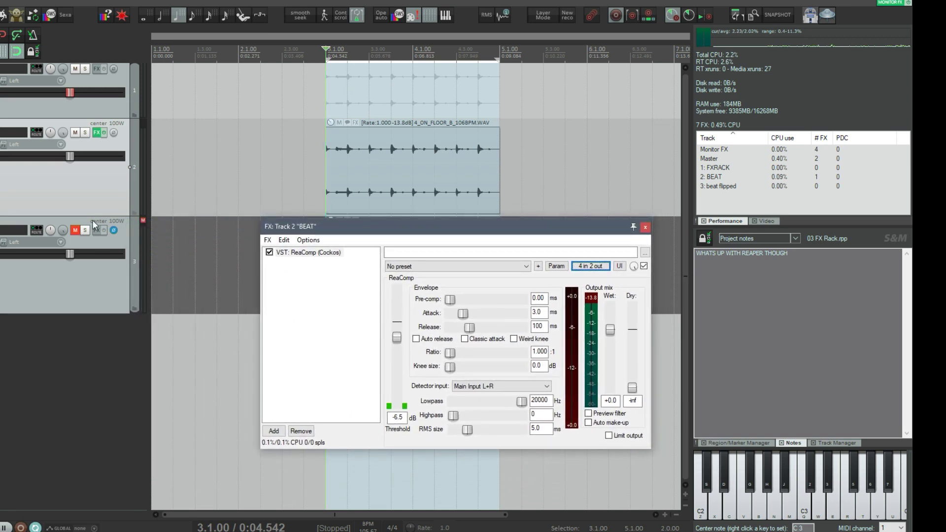
left_click(603, 266)
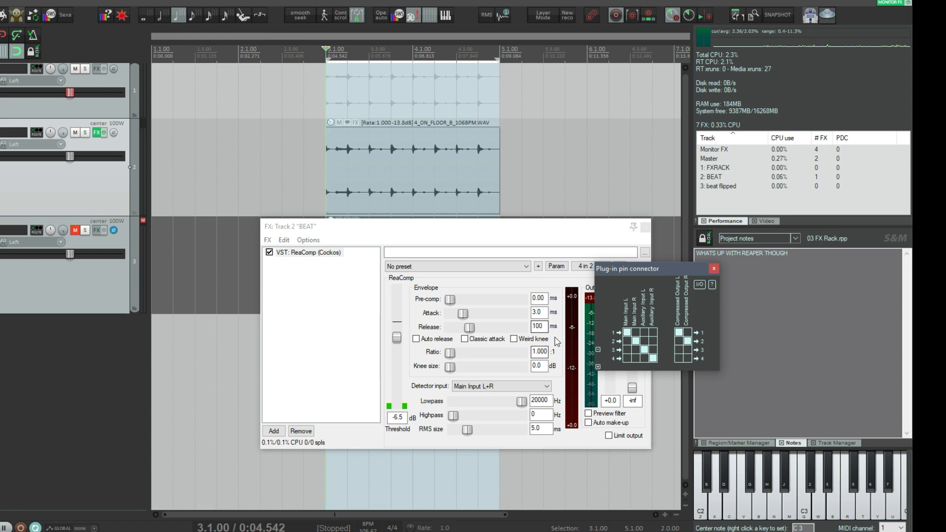
left_click(714, 269)
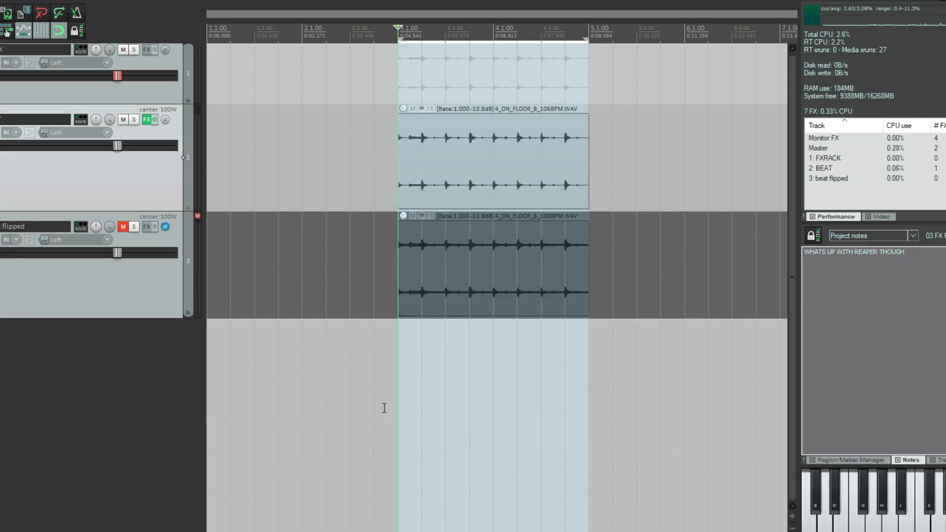
Switch to the FXRack thread on the Cockos Forum in Chrome.
key("alt+Tab")
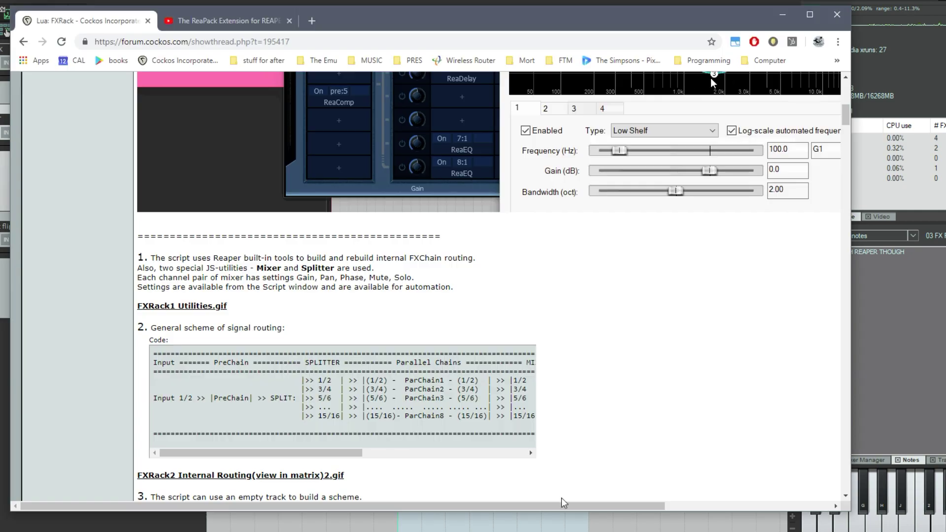
scroll(569, 430, "up", 4)
scroll(569, 430, "up", 4)
scroll(569, 430, "up", 3)
scroll(619, 425, "down", 3)
scroll(619, 425, "down", 2)
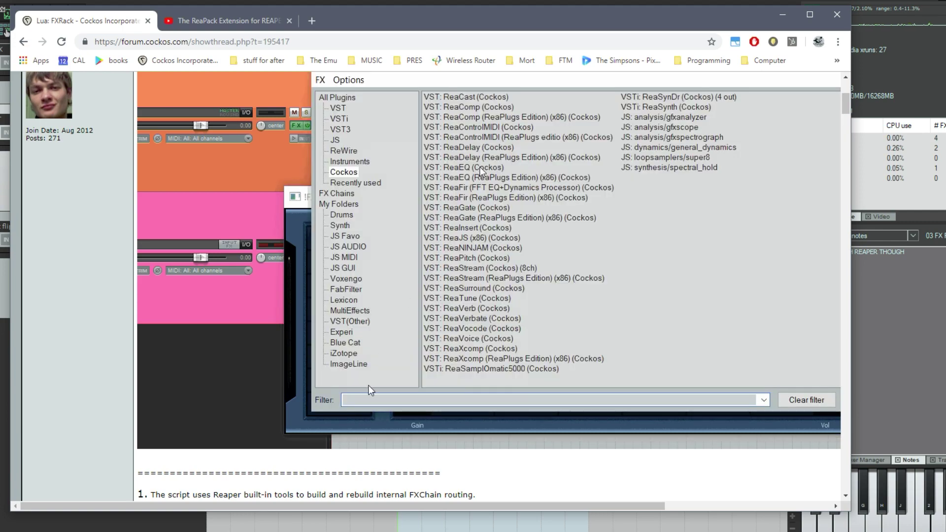
Scroll to the 'How install' section and highlight, then deselect, the repository URL.
scroll(369, 389, "down", 5)
scroll(369, 388, "down", 5)
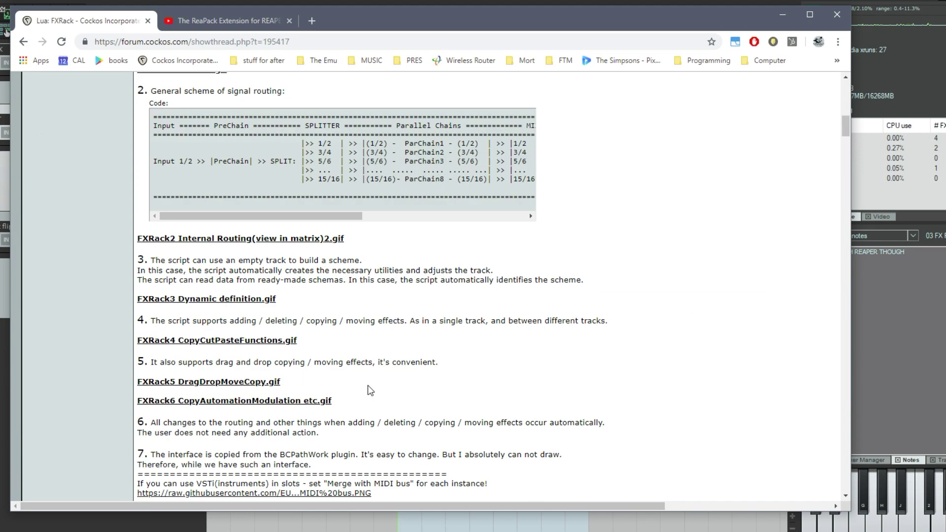
scroll(371, 390, "down", 2)
scroll(371, 391, "down", 3)
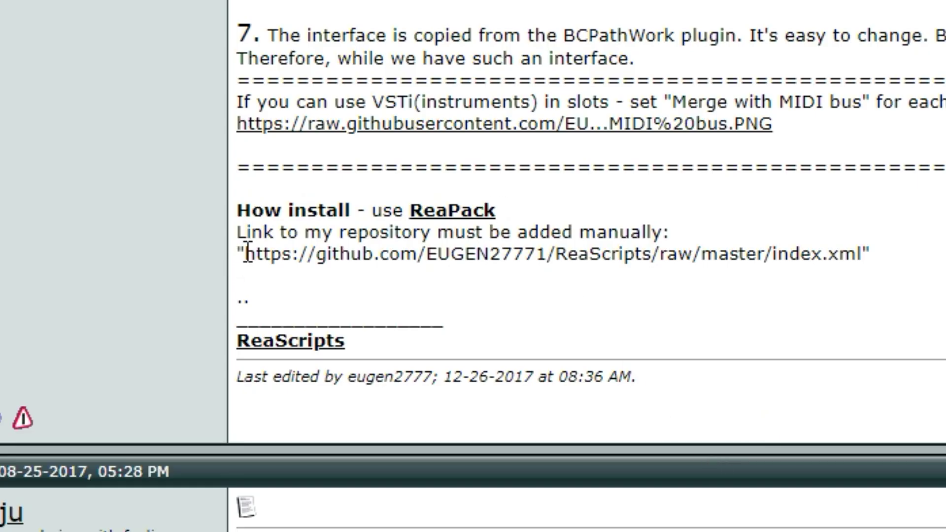
left_click_drag(244, 254, 869, 255)
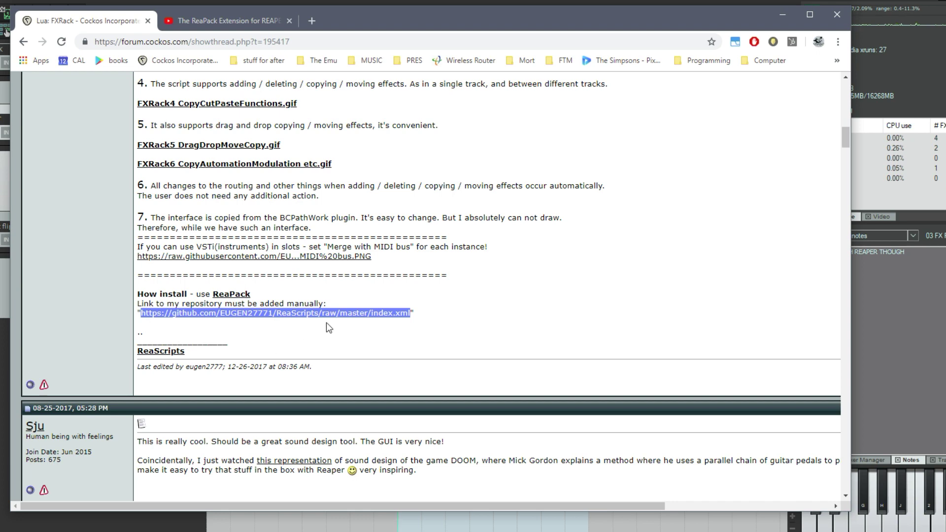
left_click(401, 317)
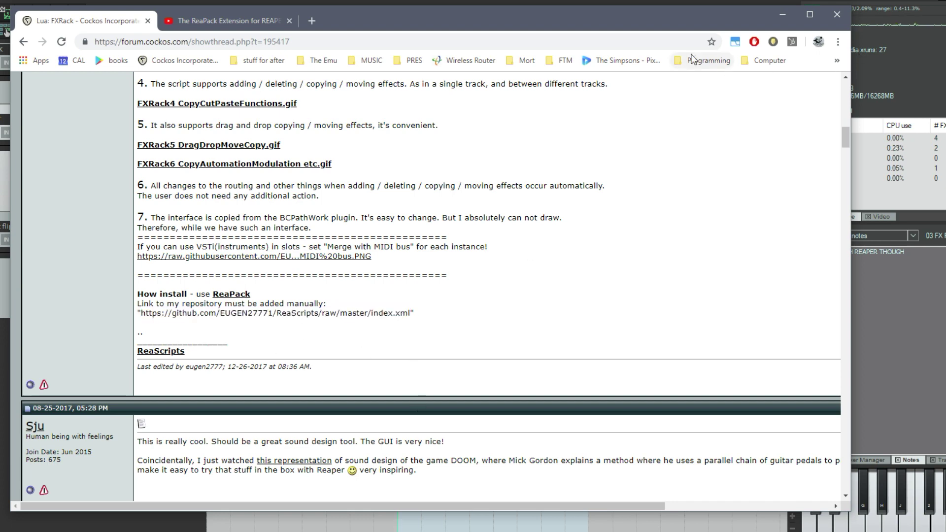
Delete ReaComp from the BEAT track's FX chain, leaving the track without effects.
key("alt+Tab")
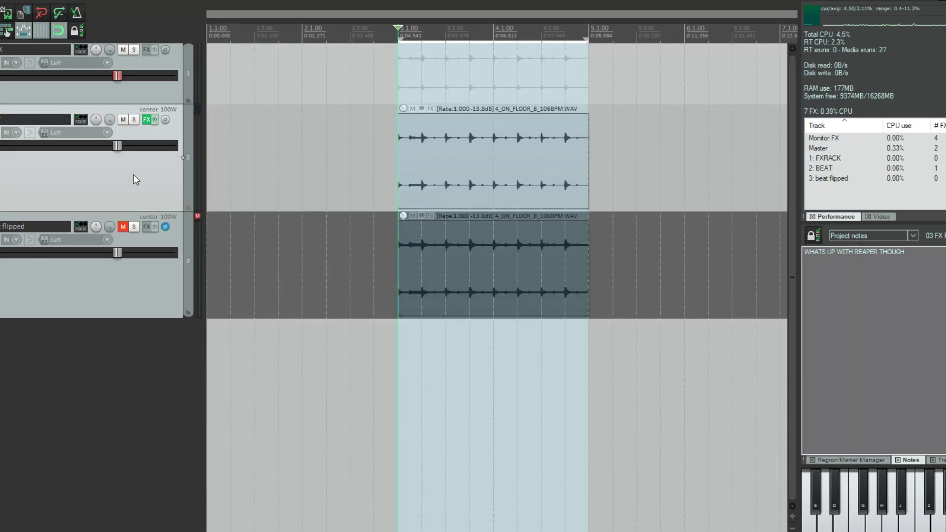
left_click(146, 119)
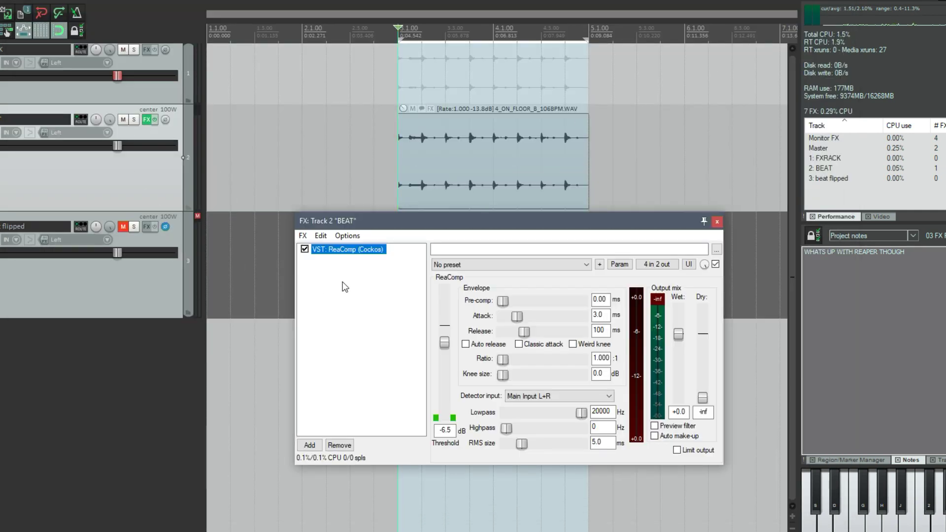
left_click(349, 285)
left_click(355, 250)
key("Delete")
left_click(717, 221)
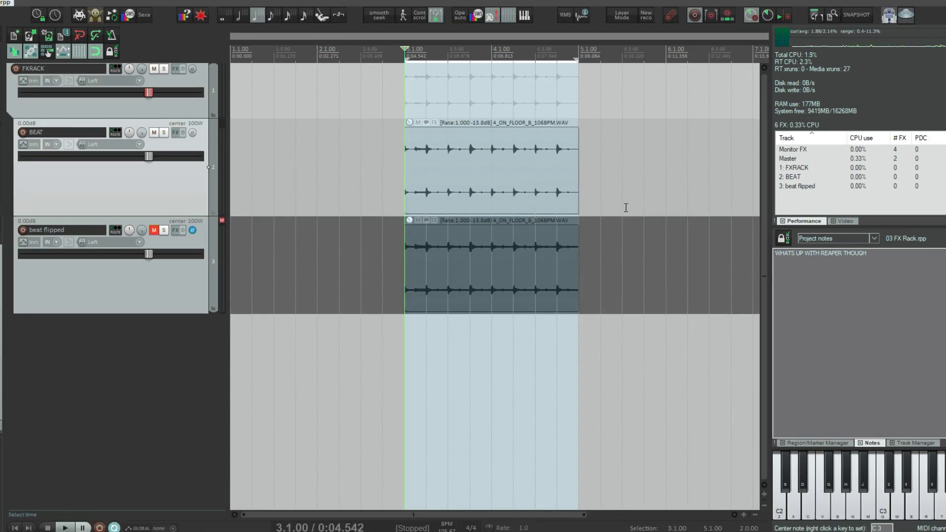
Run gen_FXRack.lua from the Actions list and assign it to the BEAT track.
key("question")
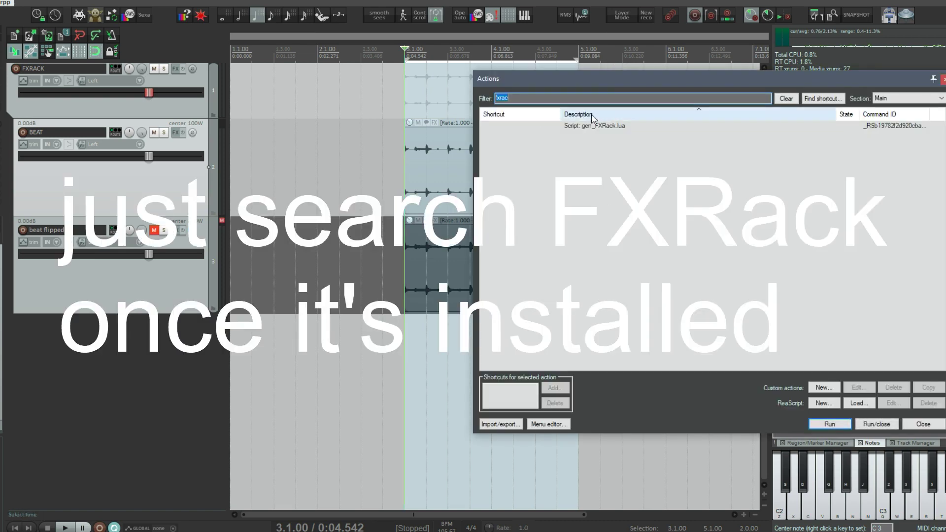
double_click(597, 127)
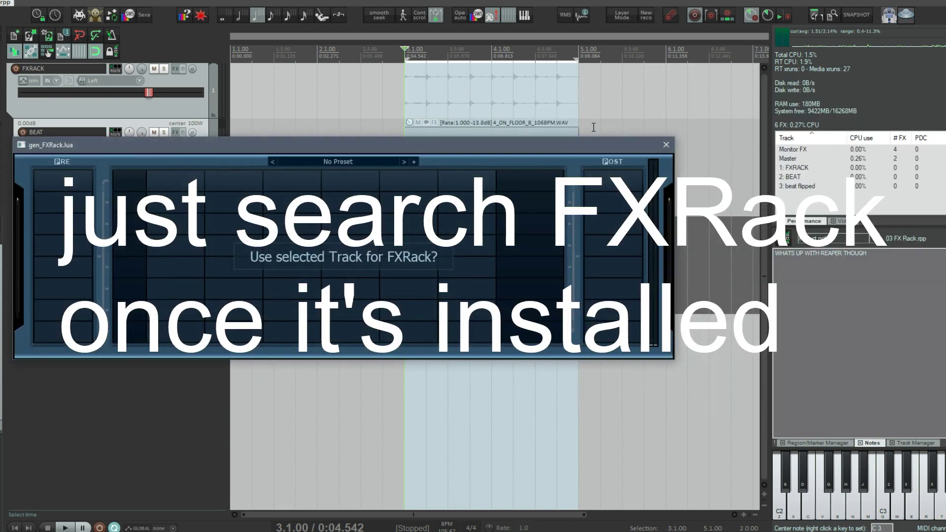
left_click_drag(480, 150, 627, 157)
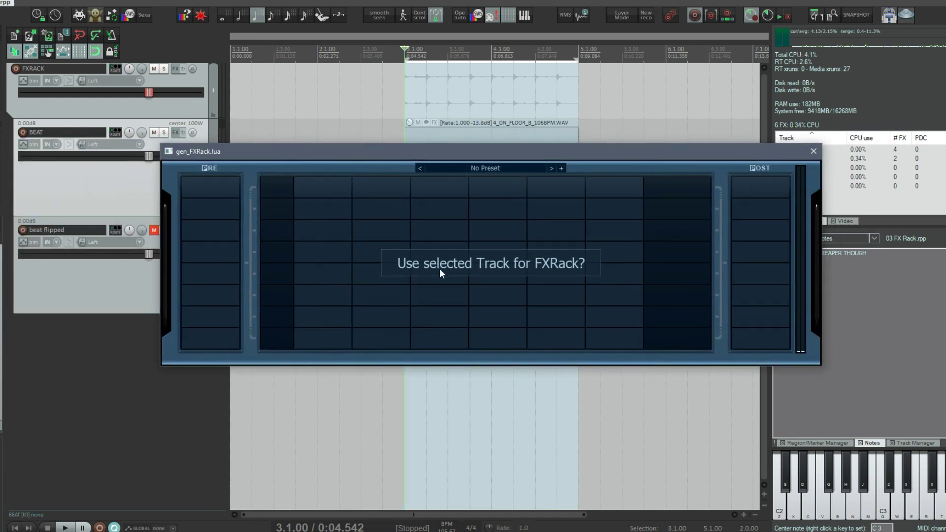
left_click(463, 265)
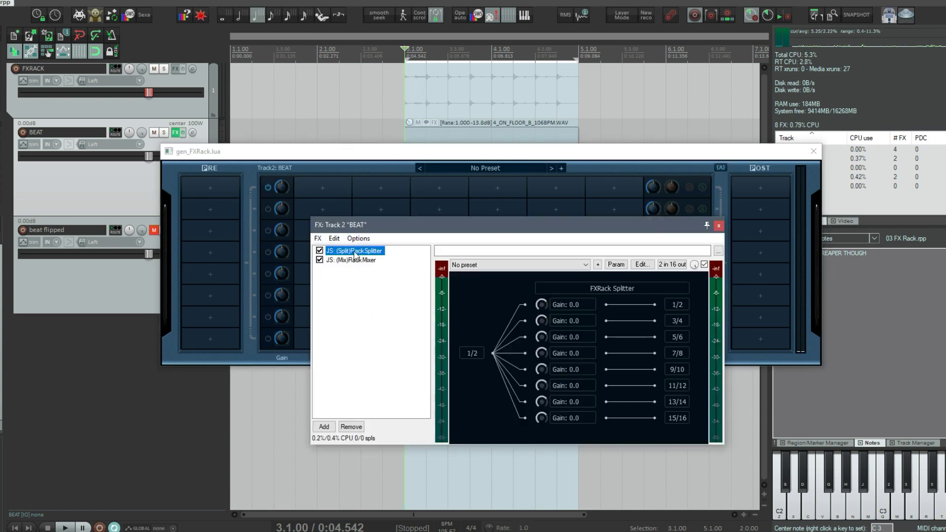
Load the '01/comp ReaComp' FX chain into the rack's first row.
left_click(719, 228)
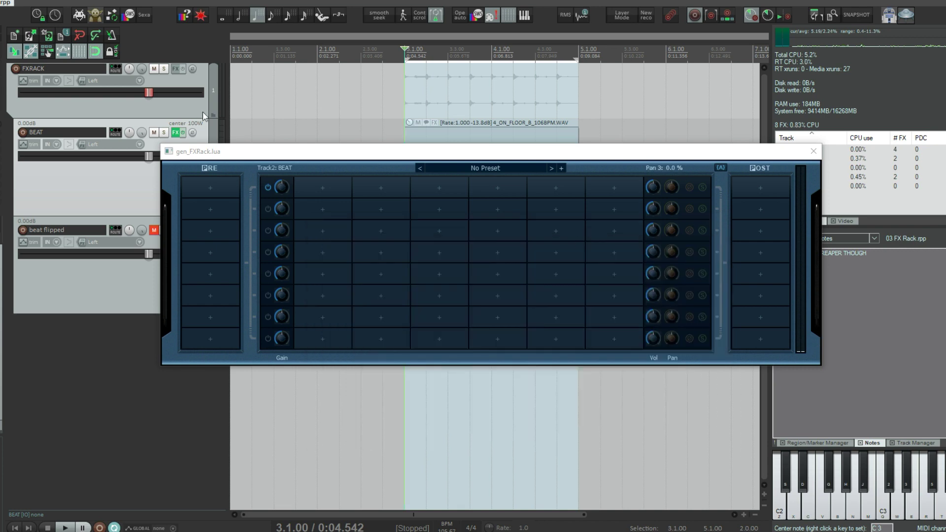
mouse_move(290, 153)
left_mouse_down()
mouse_move(482, 302)
mouse_move(223, 227)
left_mouse_up()
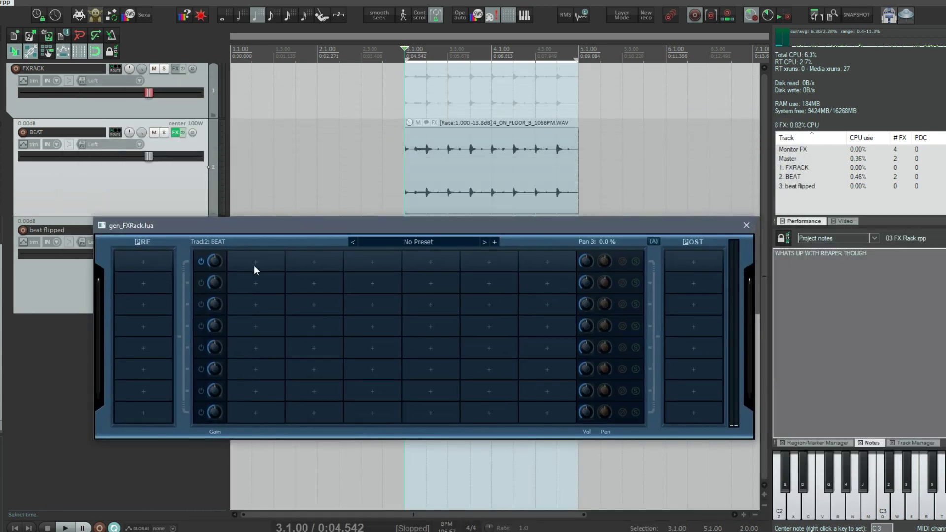
left_click(255, 269)
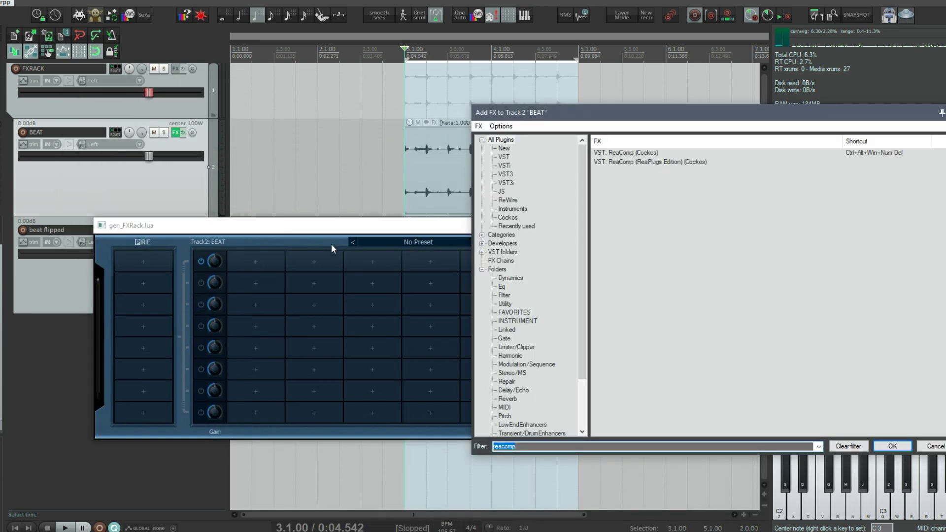
left_click(507, 157)
left_click(502, 260)
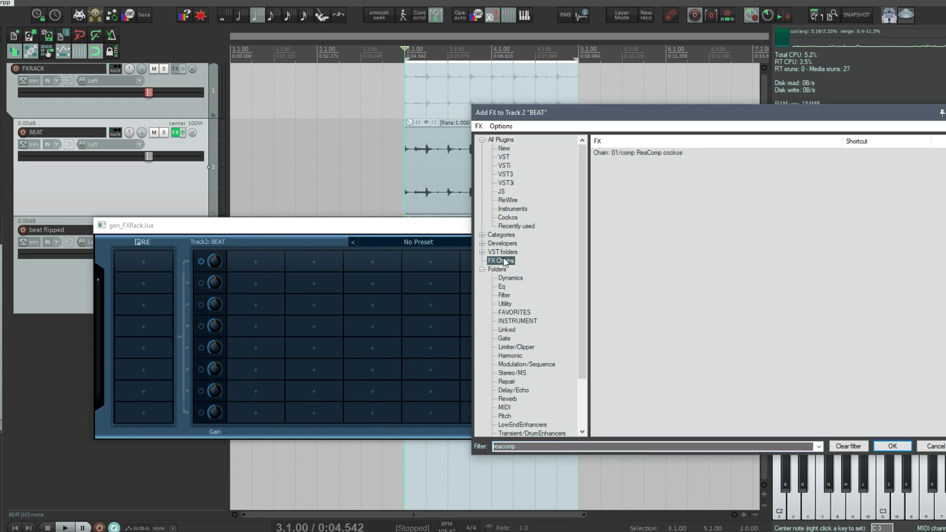
double_click(636, 153)
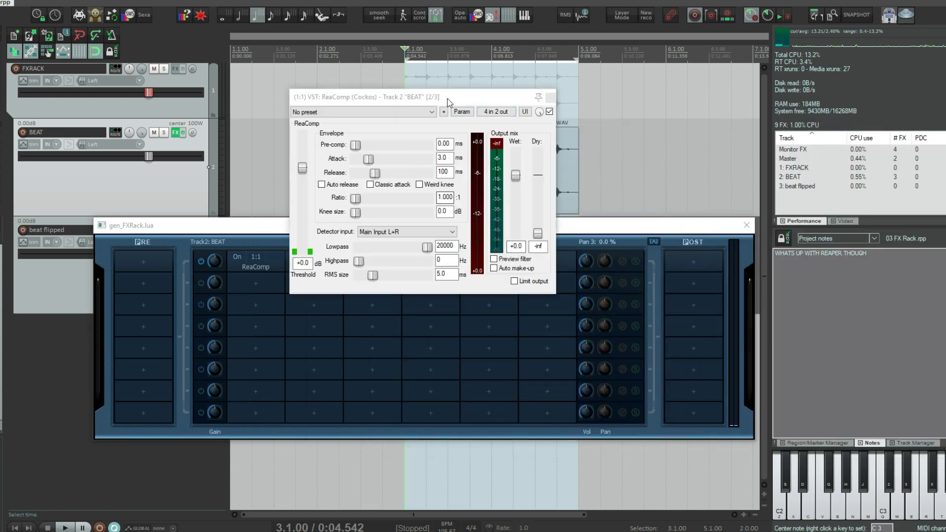
left_click_drag(447, 98, 620, 218)
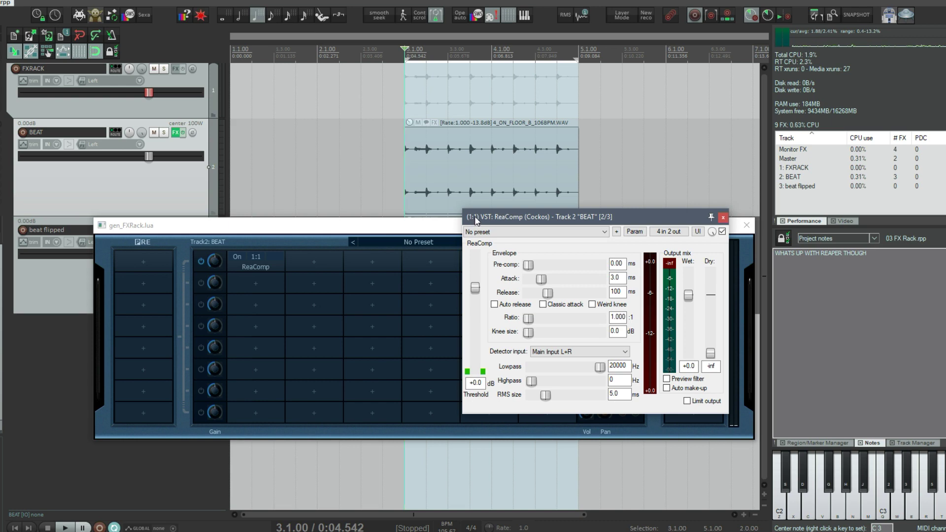
Load the same ReaComp chain into the rack's second row.
left_click(248, 227)
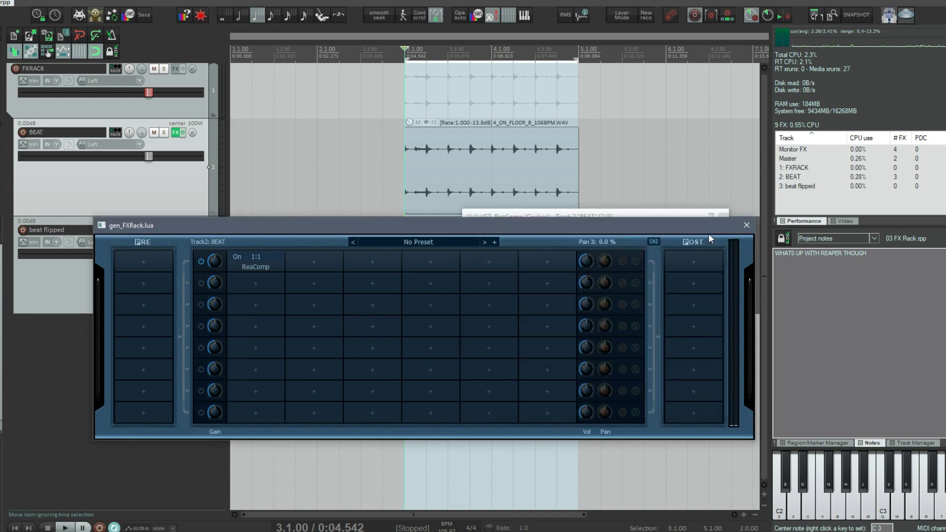
left_click(252, 289)
double_click(641, 152)
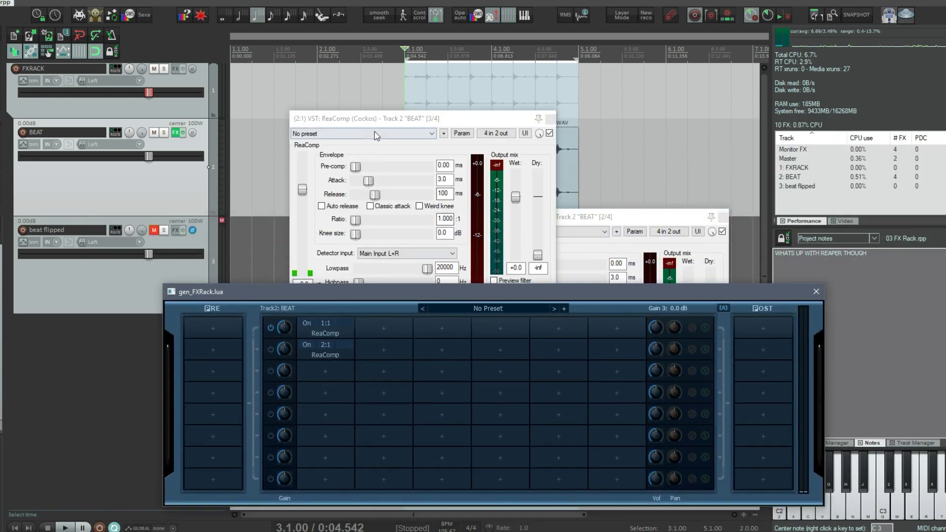
left_click_drag(297, 122, 255, 114)
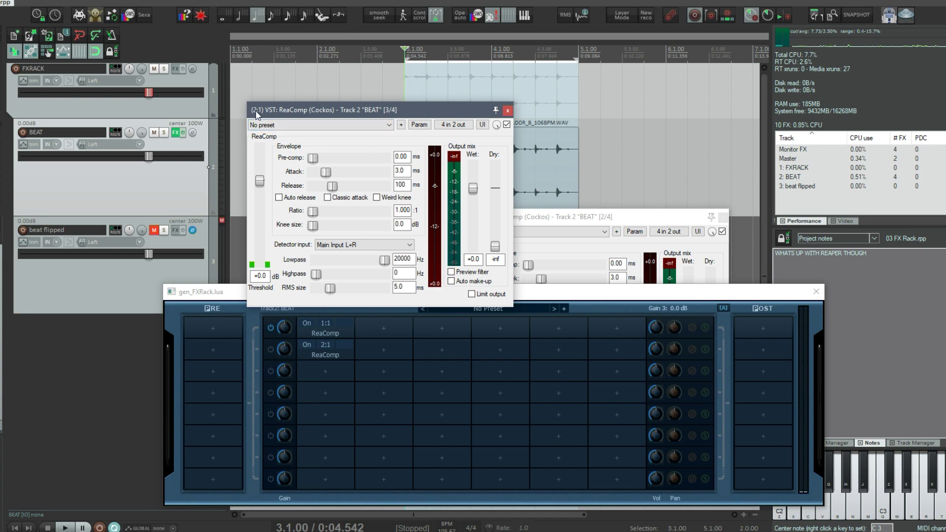
left_click(508, 109)
left_click(693, 217)
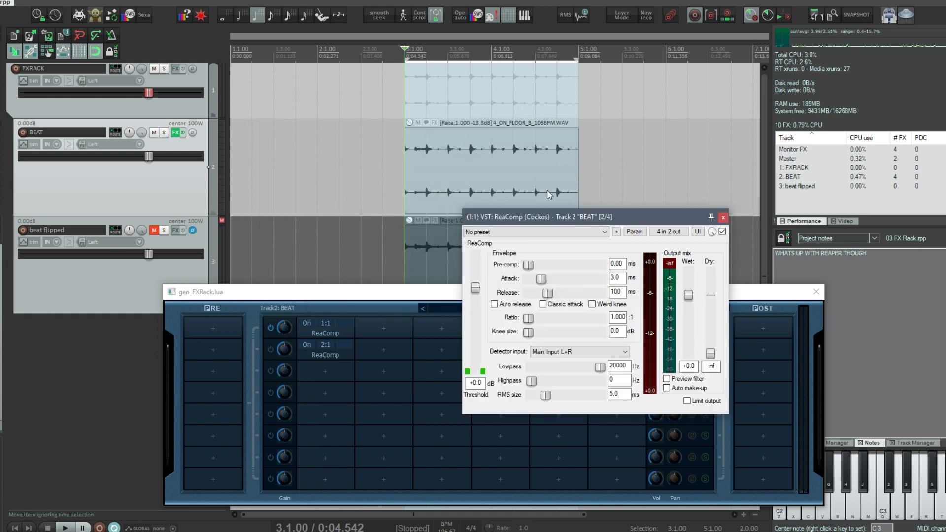
Close the compressor windows and check RackMixer's pin routing in the BEAT track chain.
left_click_drag(693, 217, 581, 176)
left_click(611, 177)
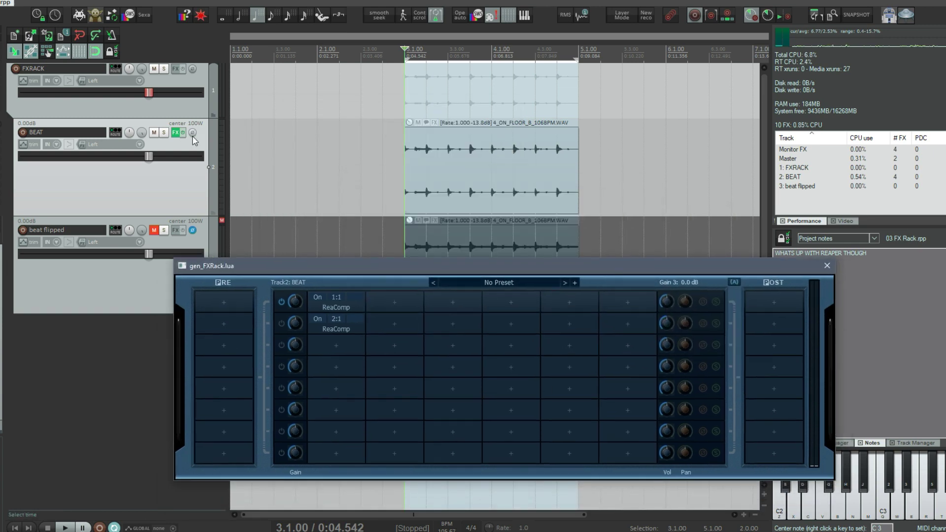
left_click(176, 132)
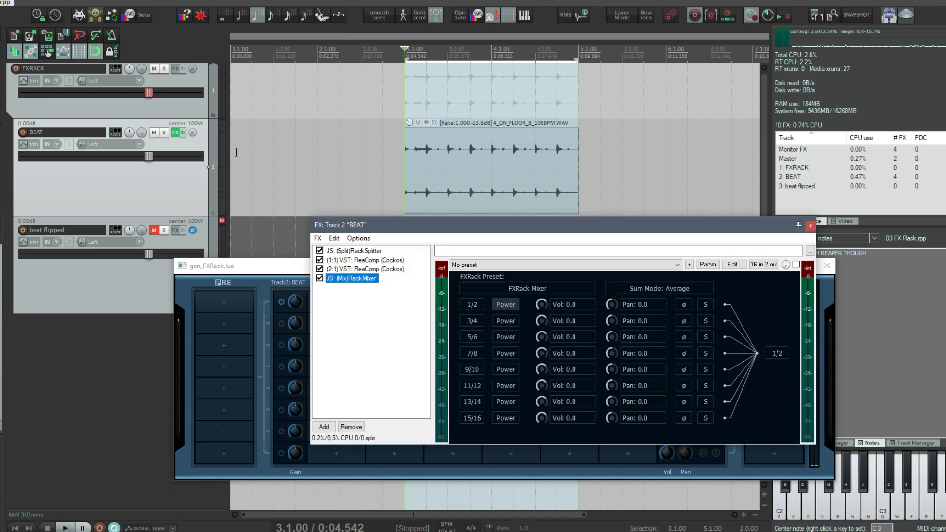
left_click(764, 264)
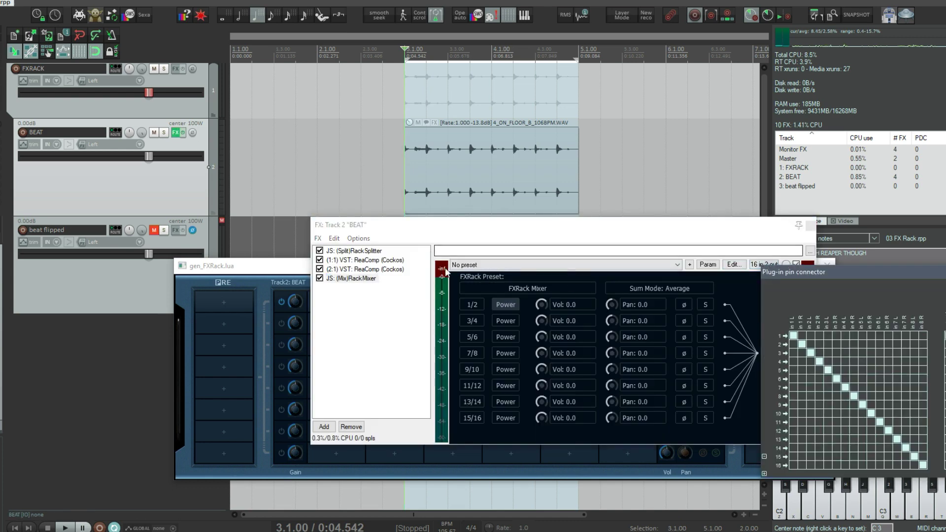
Check the second ReaComp's pin routing, then close the pin and chain windows.
left_click(394, 269)
left_click(653, 265)
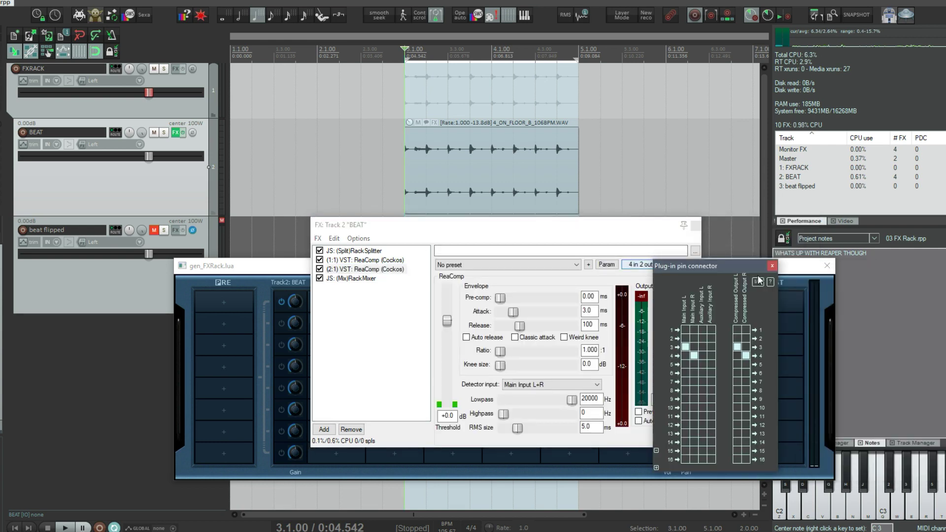
left_click(643, 264)
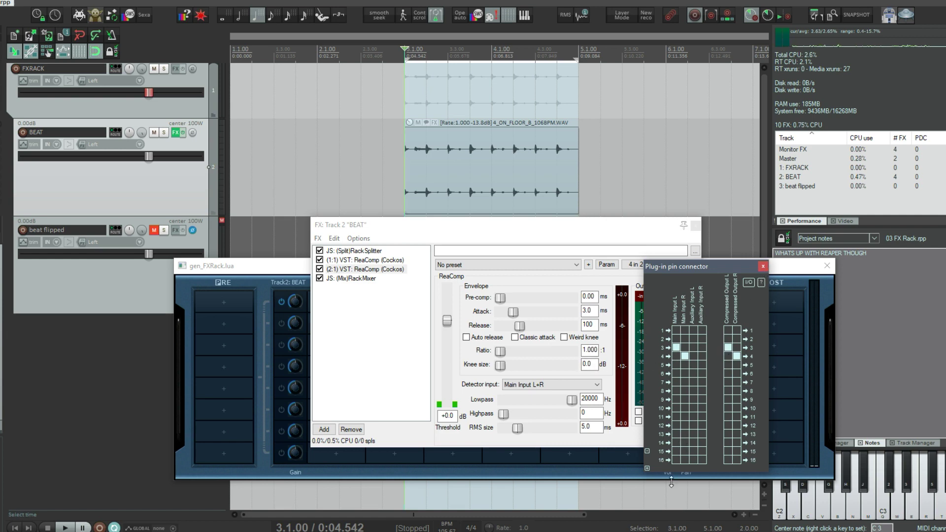
left_click(764, 267)
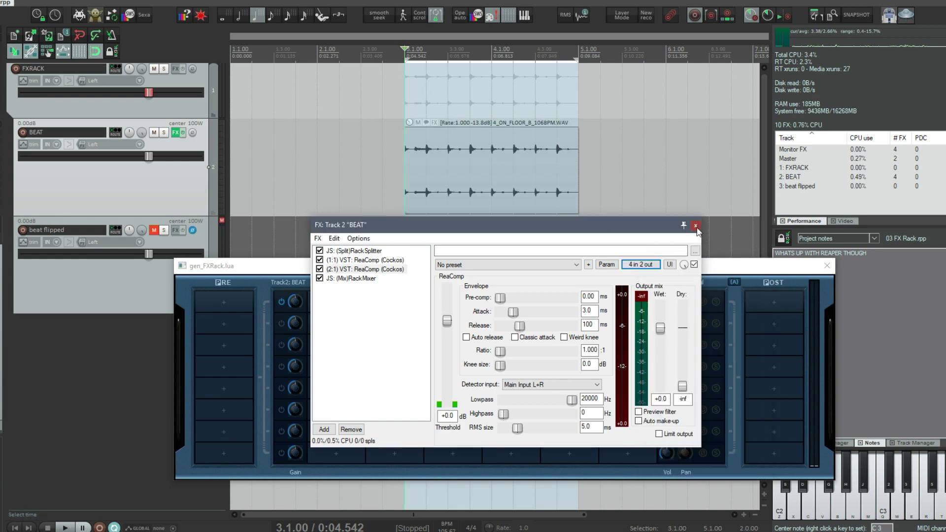
left_click(696, 227)
Play the beat and toggle power on rack rows one and two.
left_click_drag(463, 270, 486, 193)
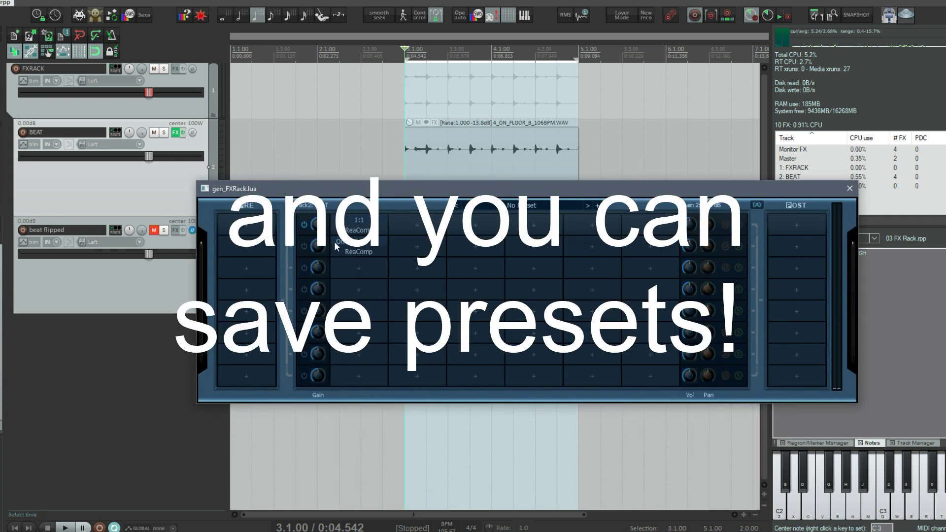
key("space")
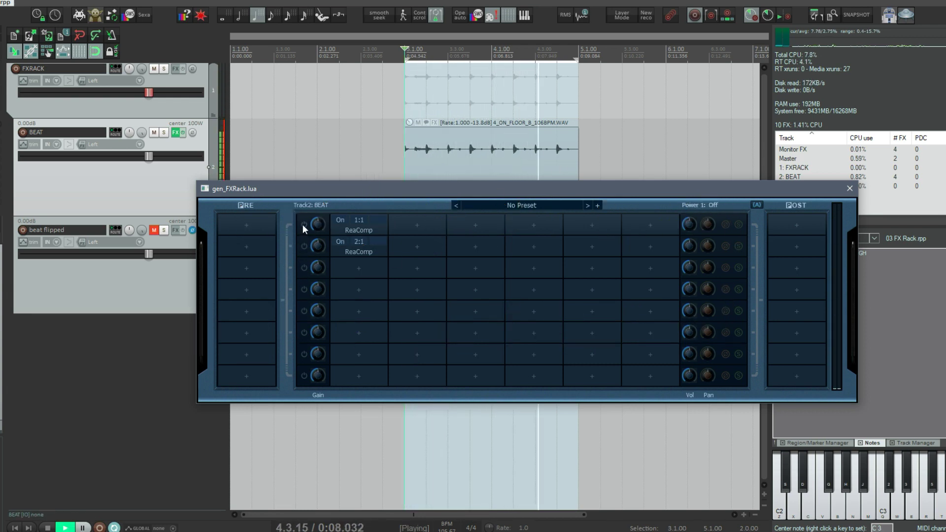
left_click(303, 224)
left_click(303, 246)
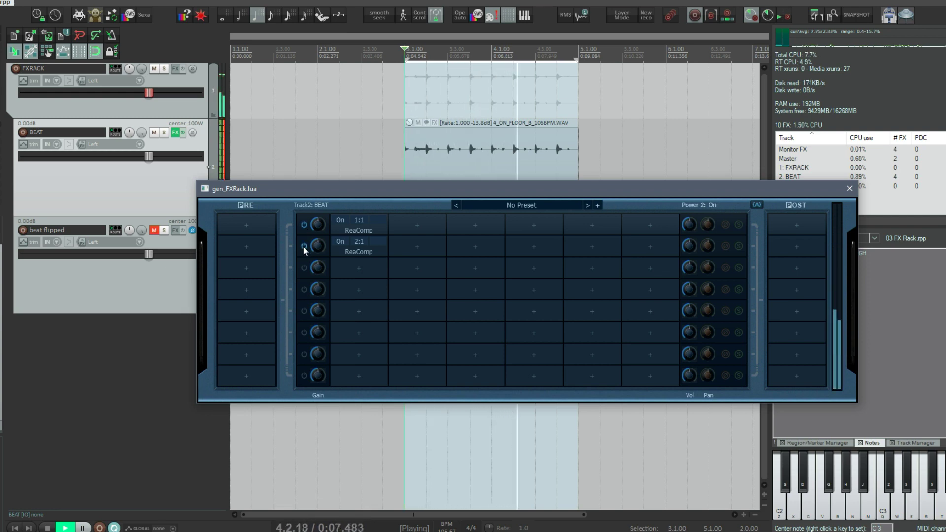
Set the rack to Σ summing mode and remove the row-two ReaComp.
left_click(757, 205)
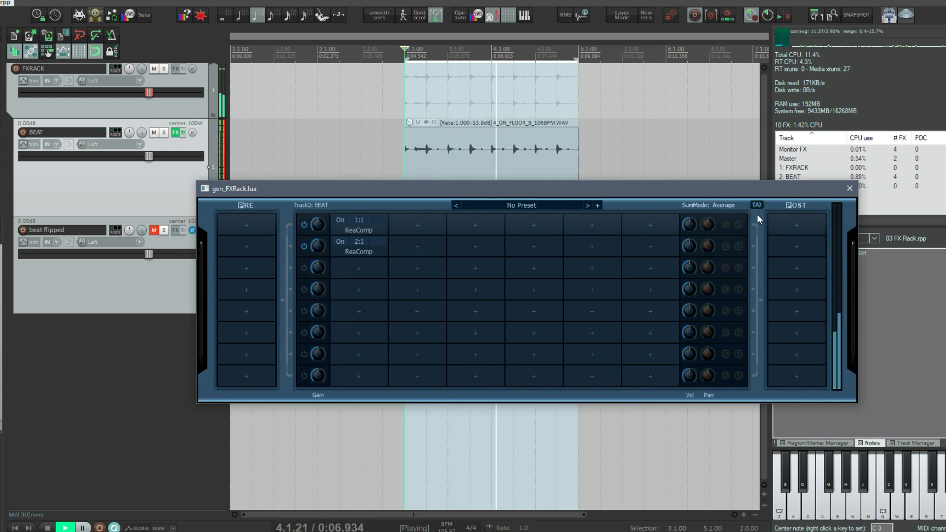
left_click(757, 205)
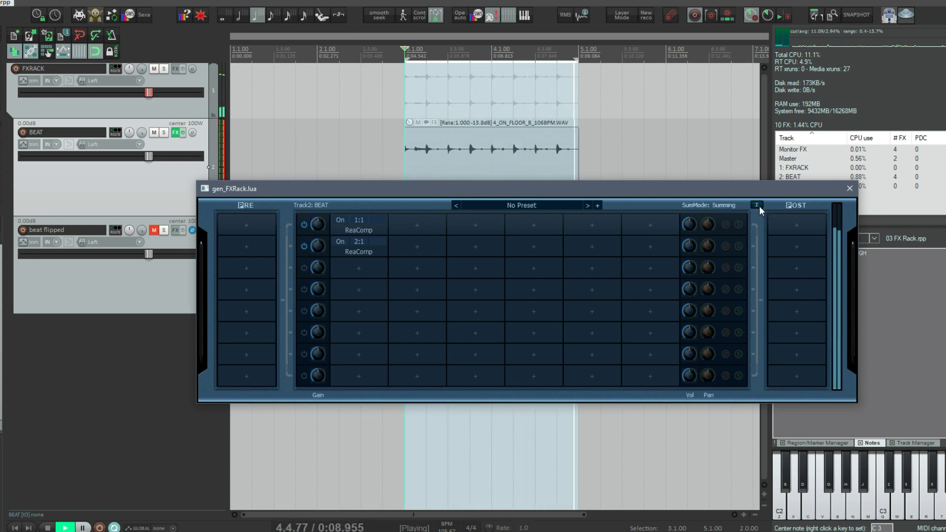
left_click(758, 205)
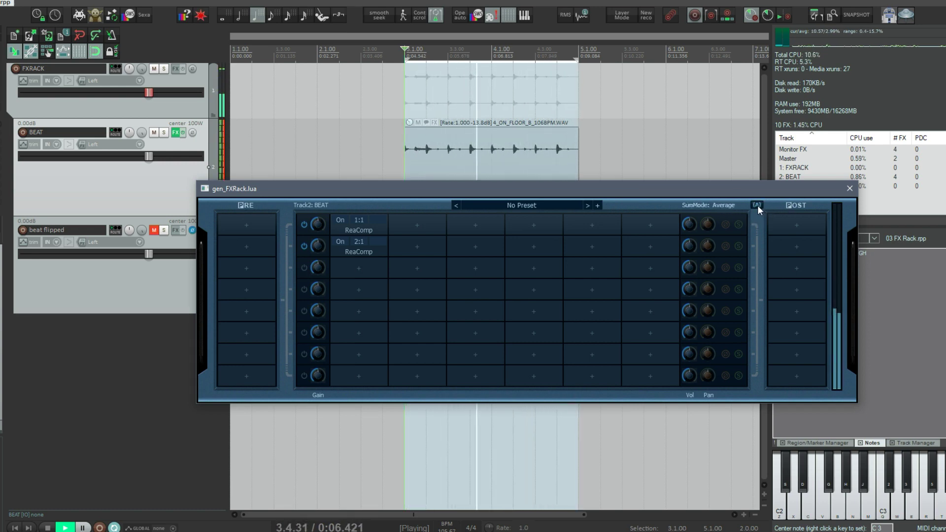
left_click(756, 204)
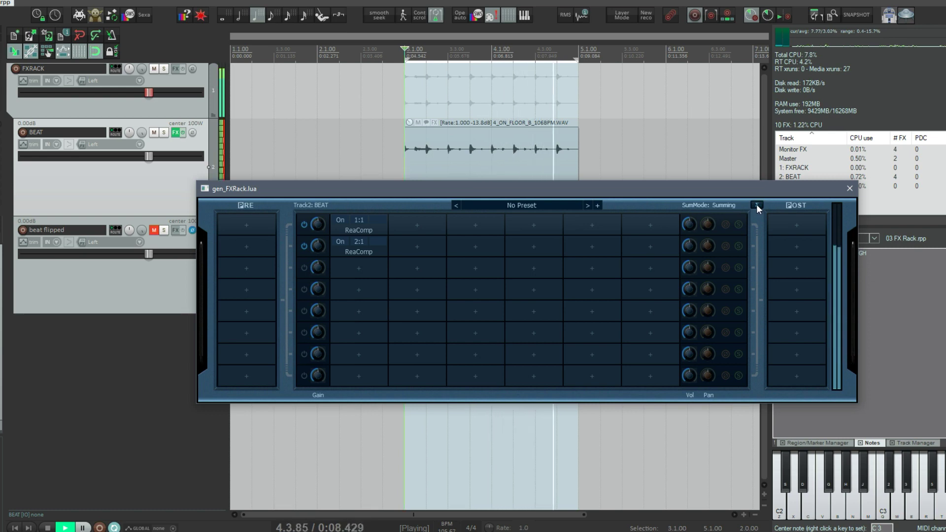
right_click(338, 246)
left_click(409, 275)
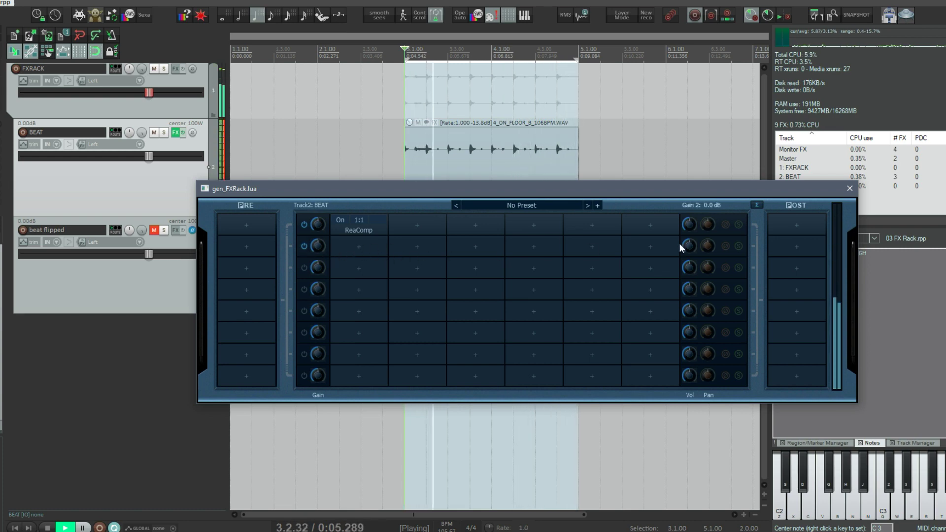
Set ReaComp to -46.4 dB threshold, 33:1 ratio, 0 ms attack, 6 ms release, with some dry blend.
double_click(367, 229)
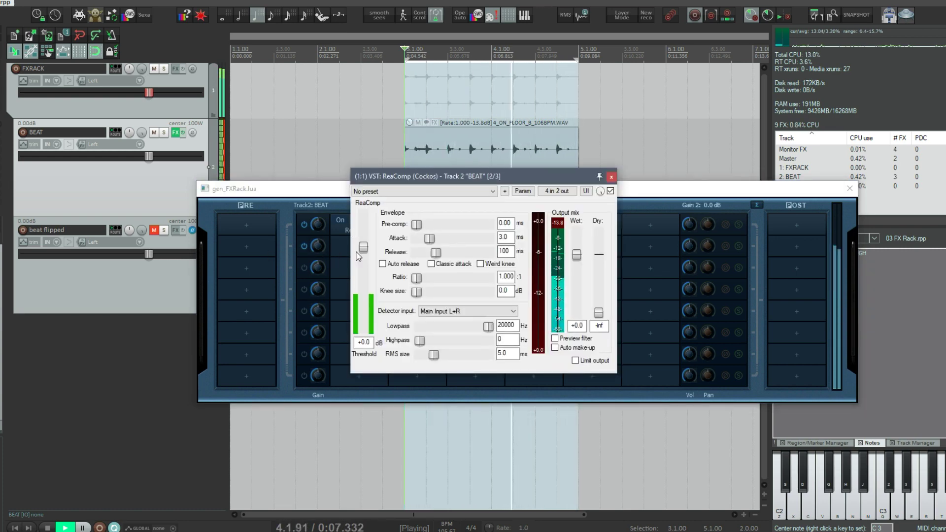
left_click_drag(359, 252, 363, 307)
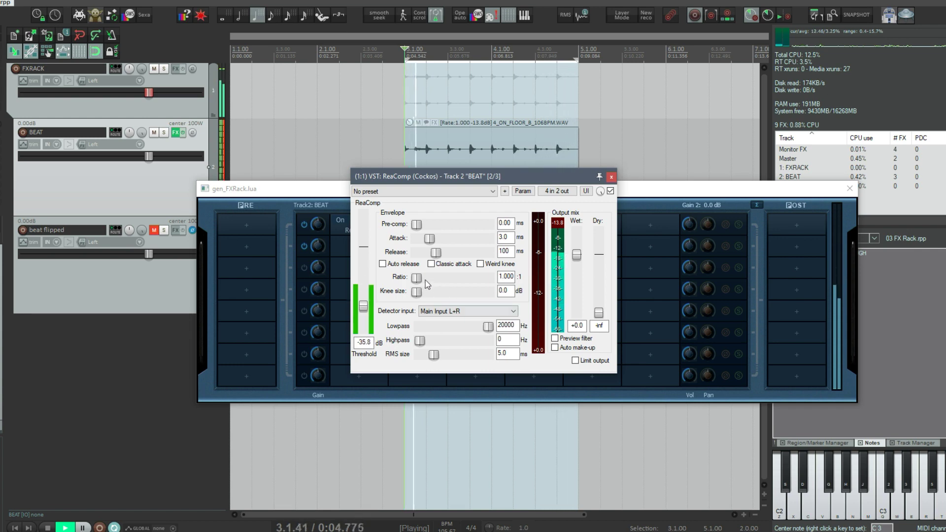
left_click_drag(417, 277, 470, 277)
mouse_move(429, 238)
left_mouse_down()
mouse_move(385, 242)
mouse_move(424, 252)
left_mouse_up()
left_click_drag(363, 307, 363, 313)
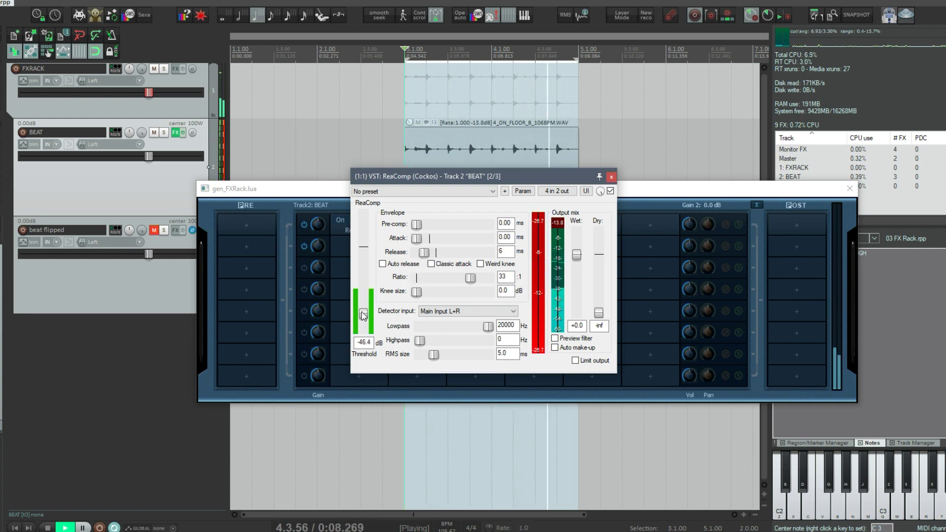
left_click(306, 249)
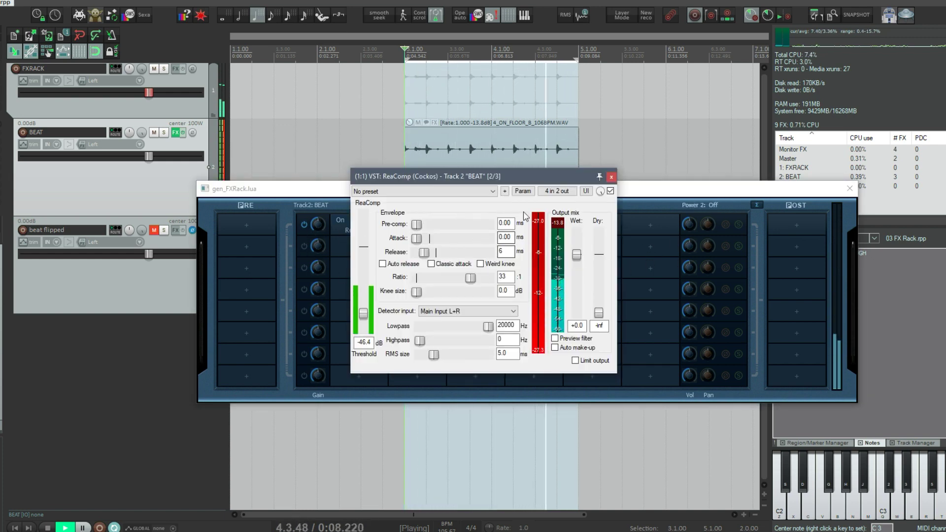
mouse_move(599, 313)
left_mouse_down()
mouse_move(599, 273)
mouse_move(599, 314)
left_mouse_up()
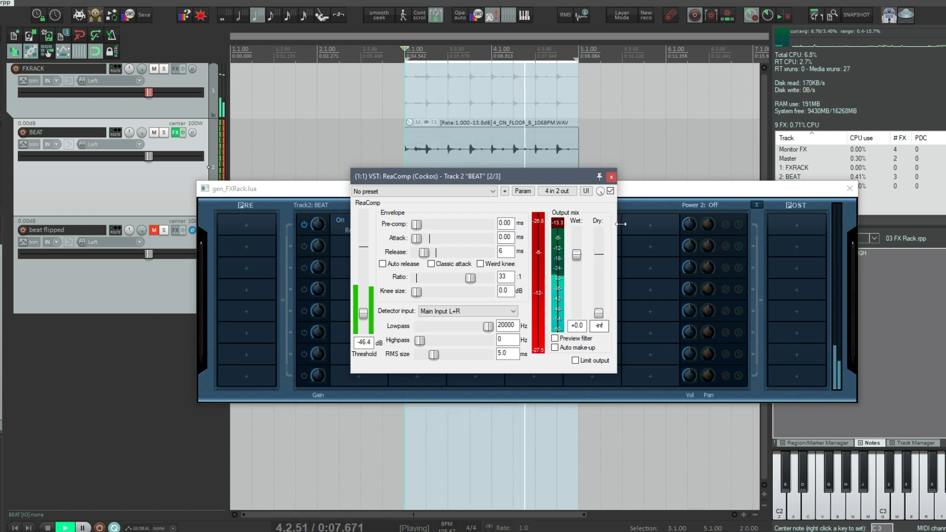
Turn row two back on and add ReaEQ after ReaComp in row one.
left_click(304, 246)
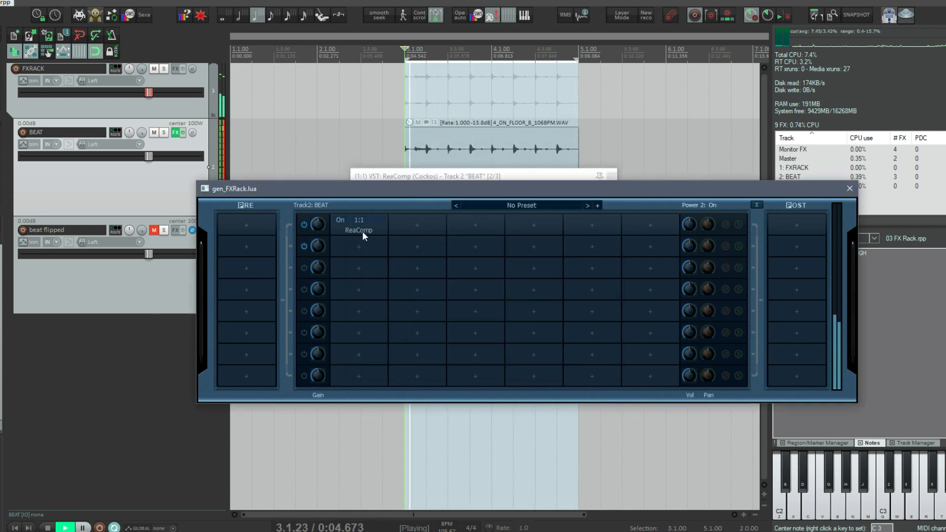
left_click(412, 226)
type("rea")
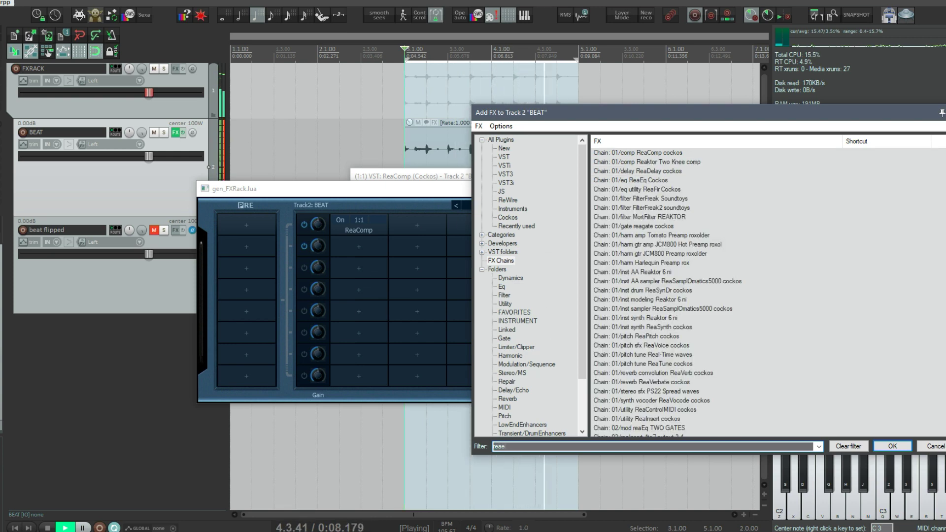
type("e")
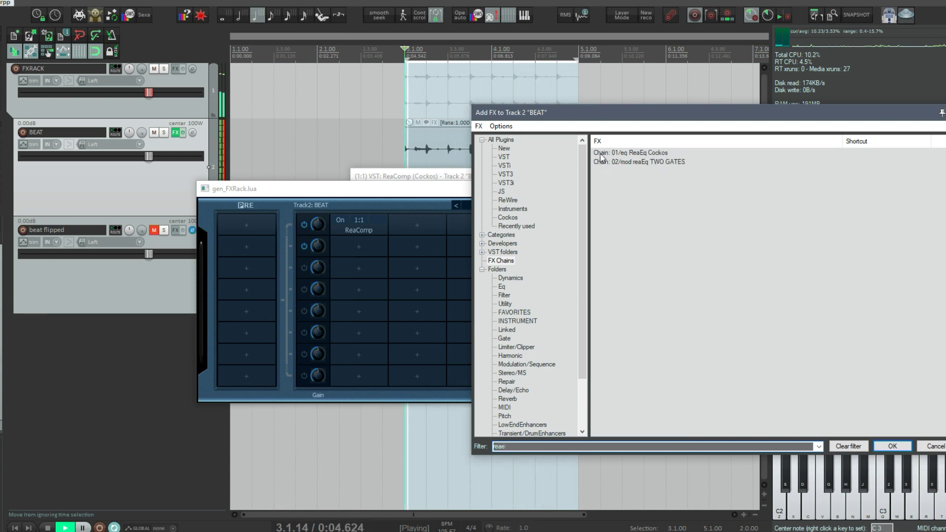
double_click(600, 155)
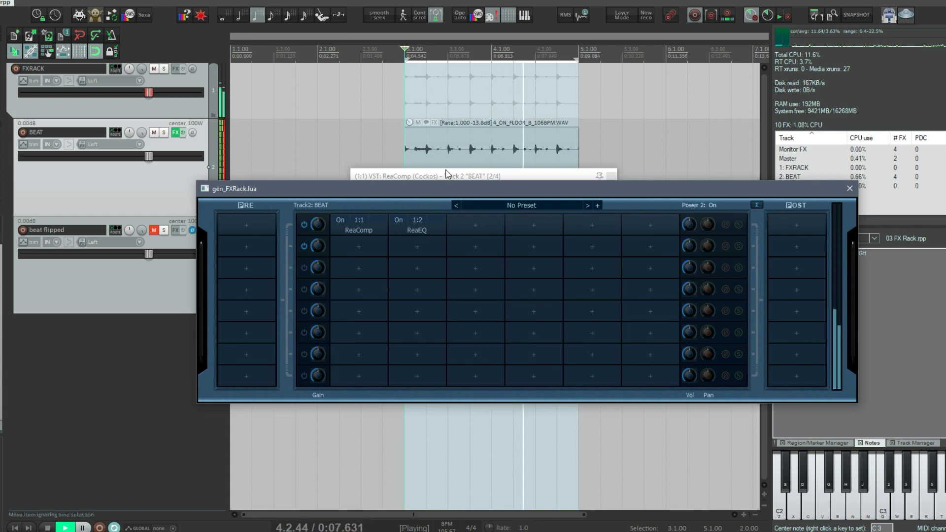
left_click(460, 175)
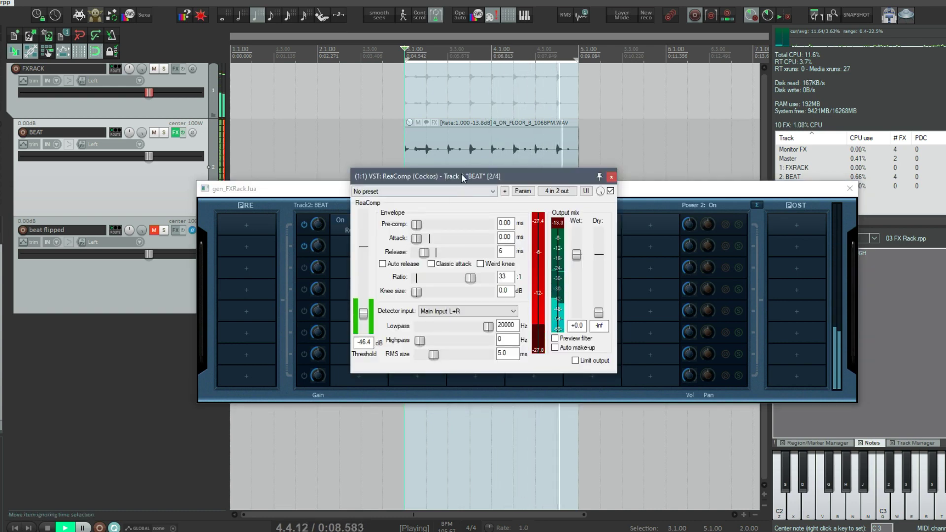
left_click_drag(460, 175, 212, 276)
Pull ReaEQ's lowest band and high shelf down, then lower the row 1 volume.
left_click(405, 232)
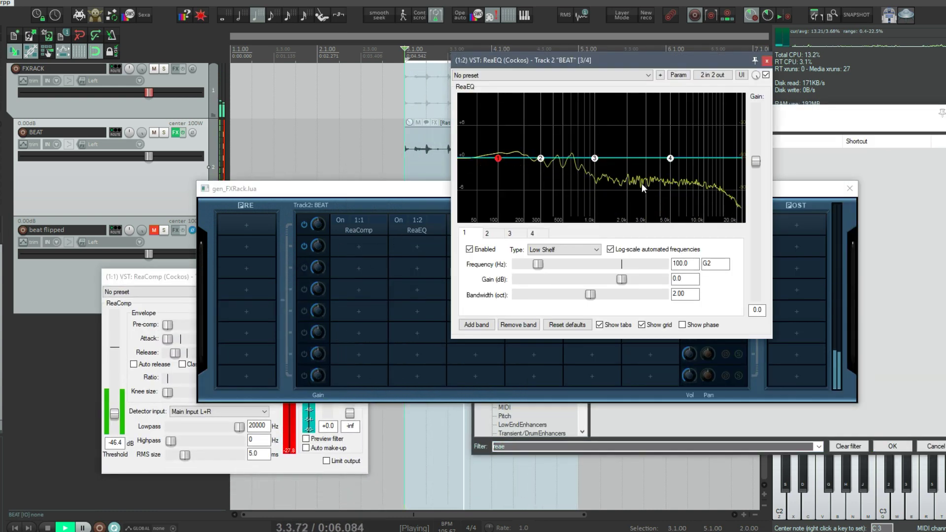
left_click_drag(497, 158, 533, 221)
mouse_move(671, 158)
left_mouse_down()
mouse_move(673, 192)
mouse_move(634, 221)
left_mouse_up()
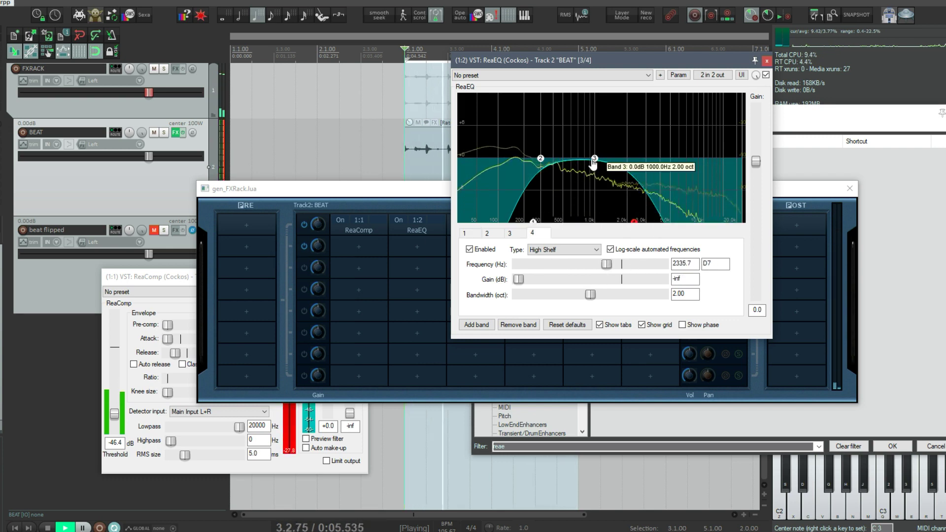
left_click(594, 159)
left_click(691, 229)
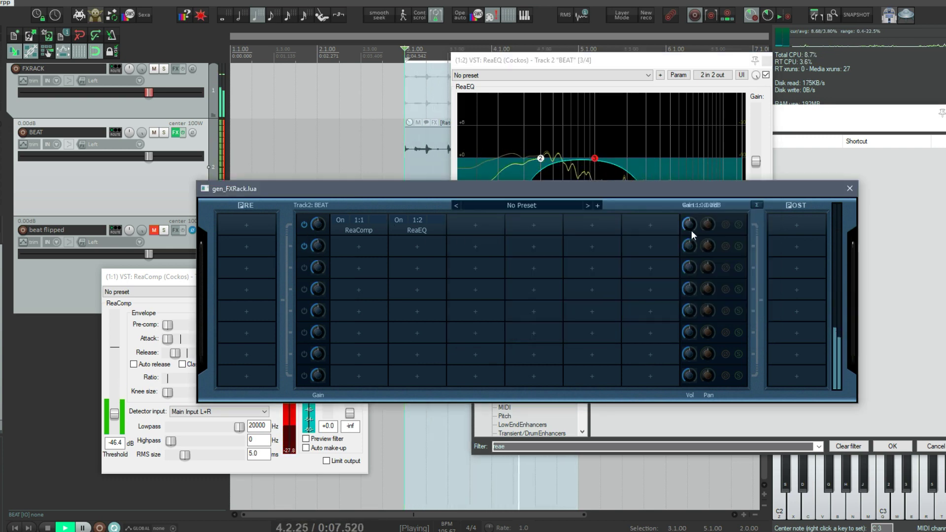
mouse_move(689, 226)
left_mouse_down()
mouse_move(690, 321)
mouse_move(691, 244)
left_mouse_up()
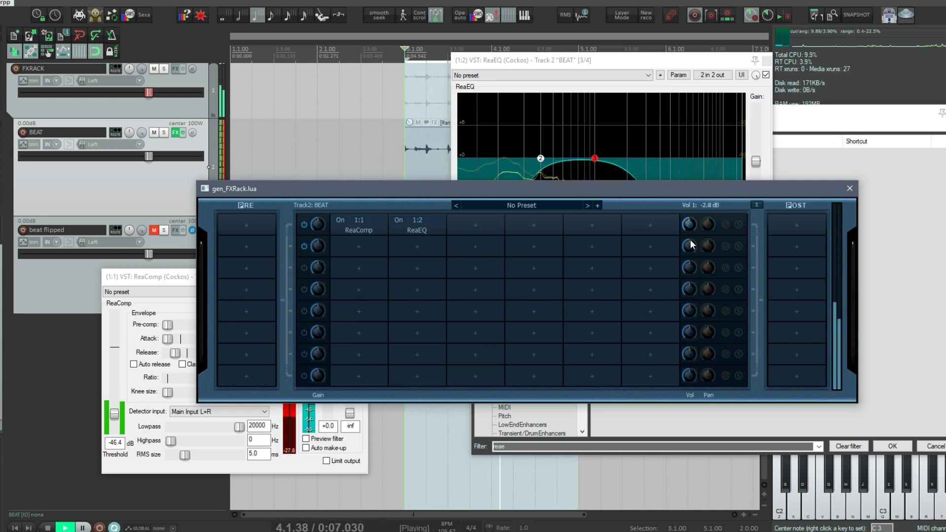
Close the compressor window and rearrange the EQ and rack windows.
left_click(187, 278)
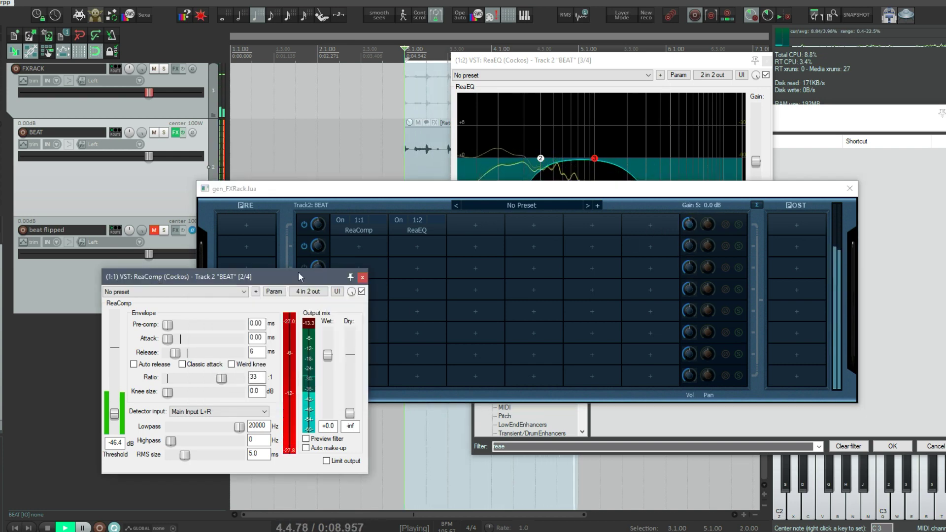
left_click(362, 277)
mouse_move(480, 193)
left_mouse_down()
mouse_move(470, 205)
mouse_move(332, 213)
left_mouse_up()
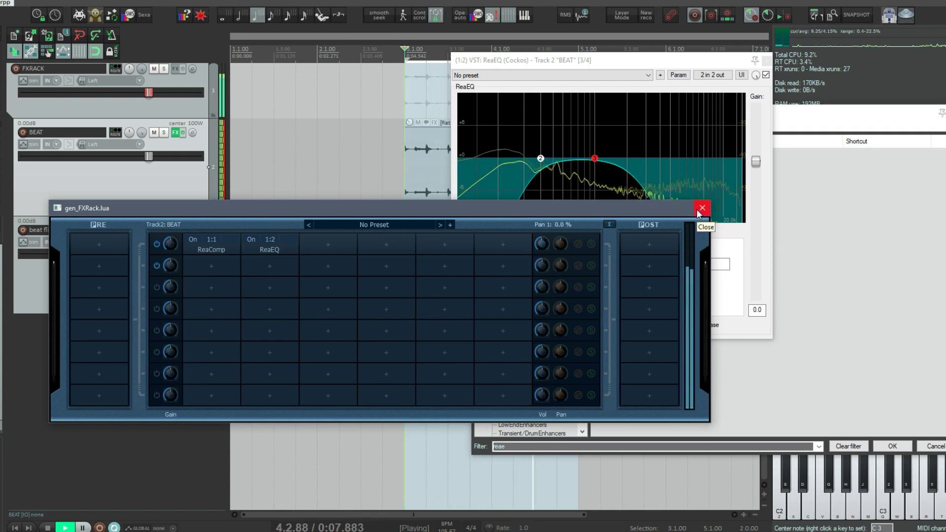
left_click(270, 247)
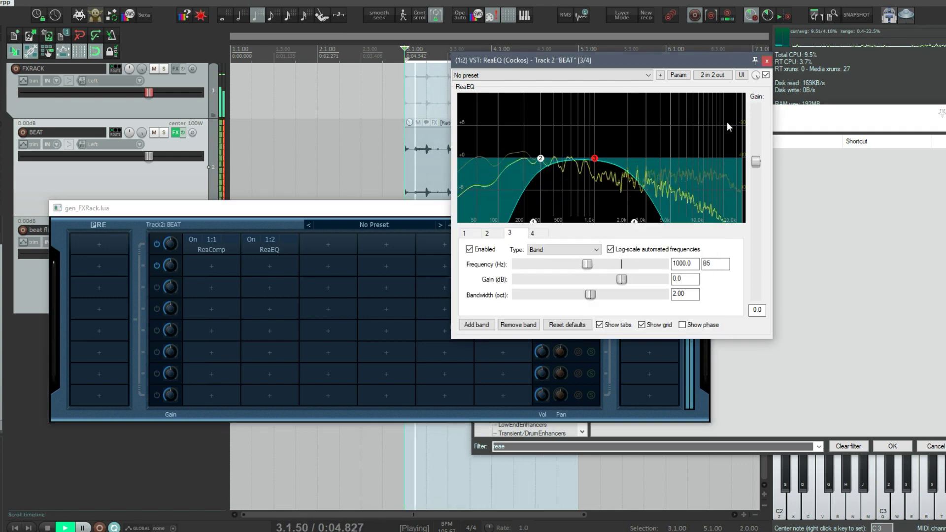
left_click(291, 227)
Close the EQ and effect-browser windows, then remove ReaEQ and ReaComp from the FXRack.
left_click(767, 61)
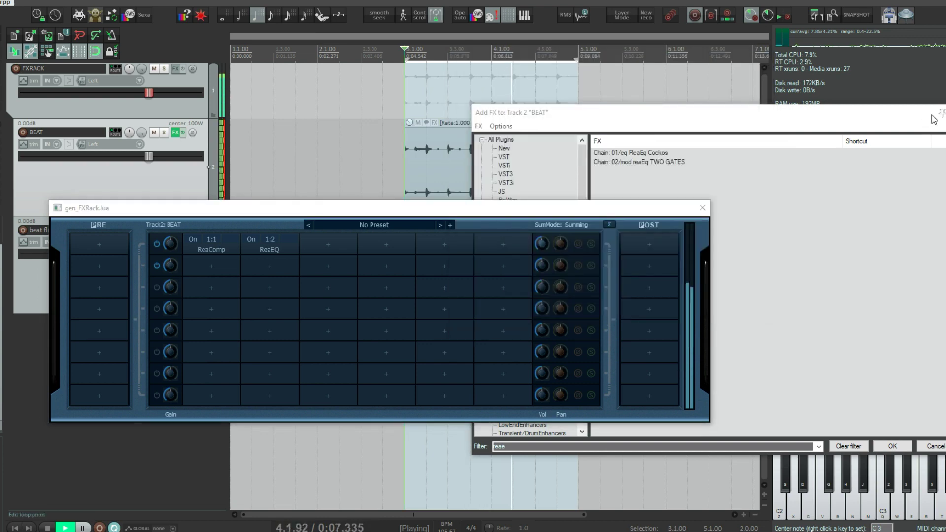
left_click(942, 117)
right_click(264, 249)
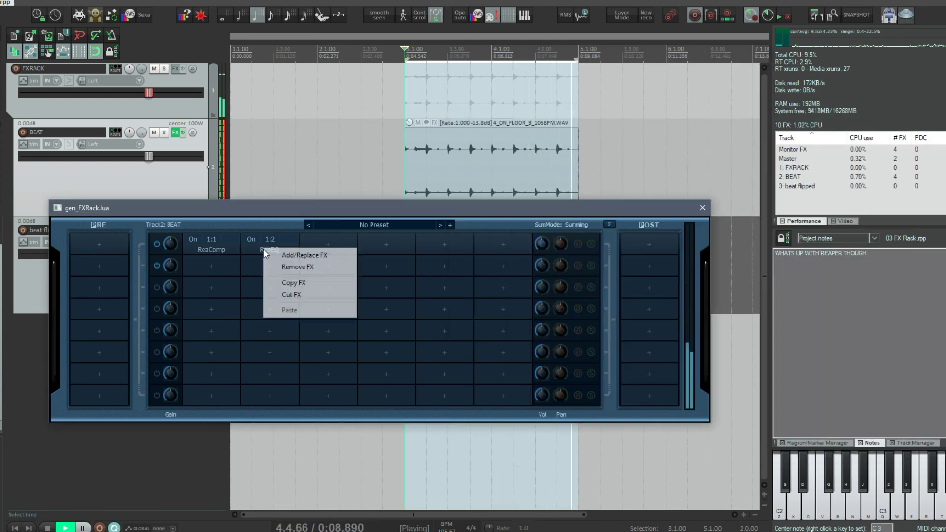
left_click(318, 270)
right_click(218, 250)
left_click(289, 265)
key("space")
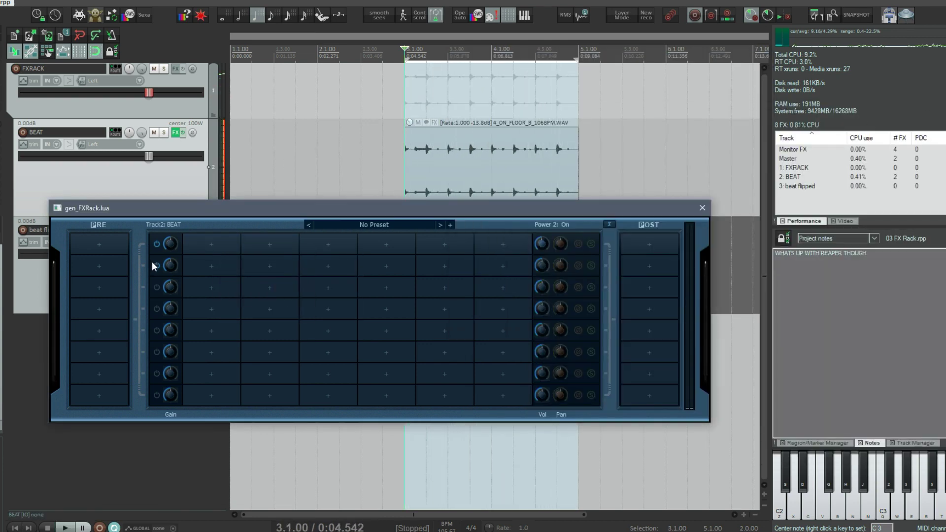
left_click_drag(191, 213, 254, 211)
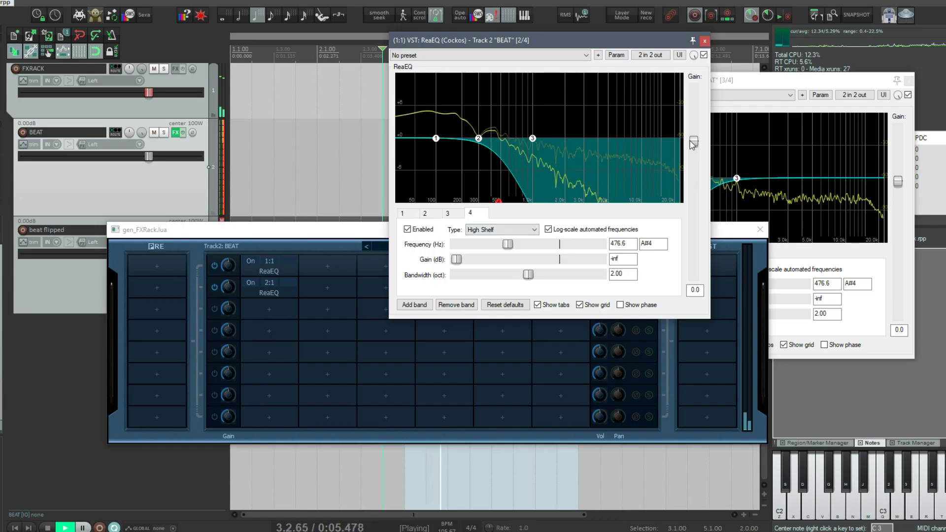
Remove both ReaEQ instances from rows 1:1 and 2:1 of the FXRack.
left_click(910, 80)
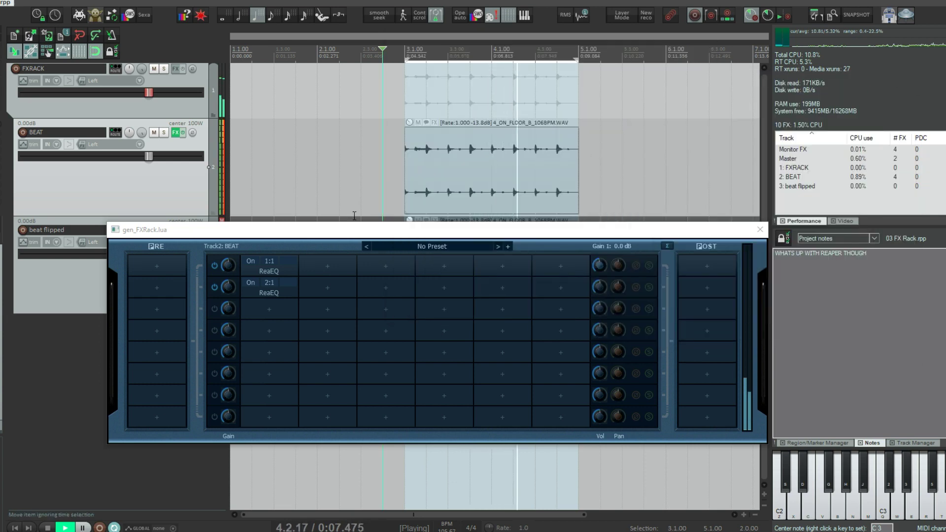
left_click_drag(341, 230, 371, 207)
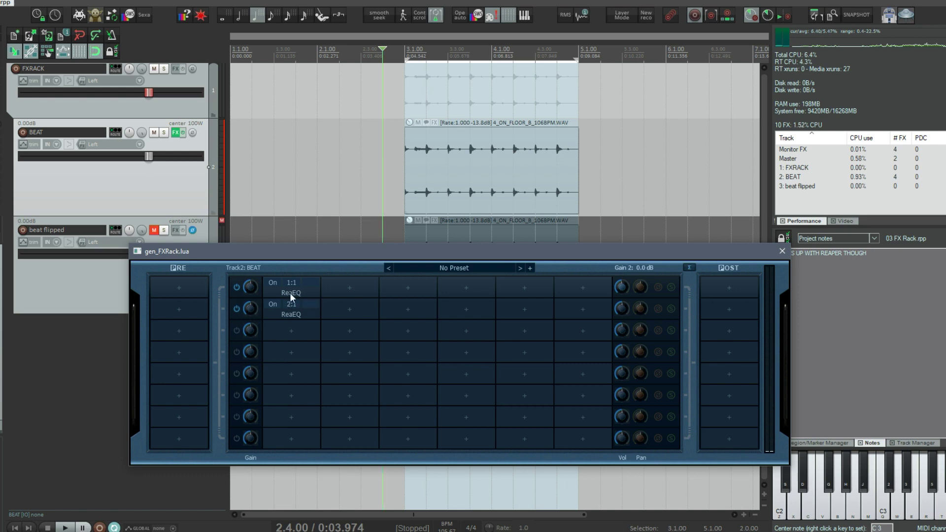
right_click(289, 293)
left_click(345, 312)
right_click(277, 312)
left_click(347, 330)
Filter the add-effect list to JS plugins and add the 3-Band Splitter to row one.
left_click(286, 286)
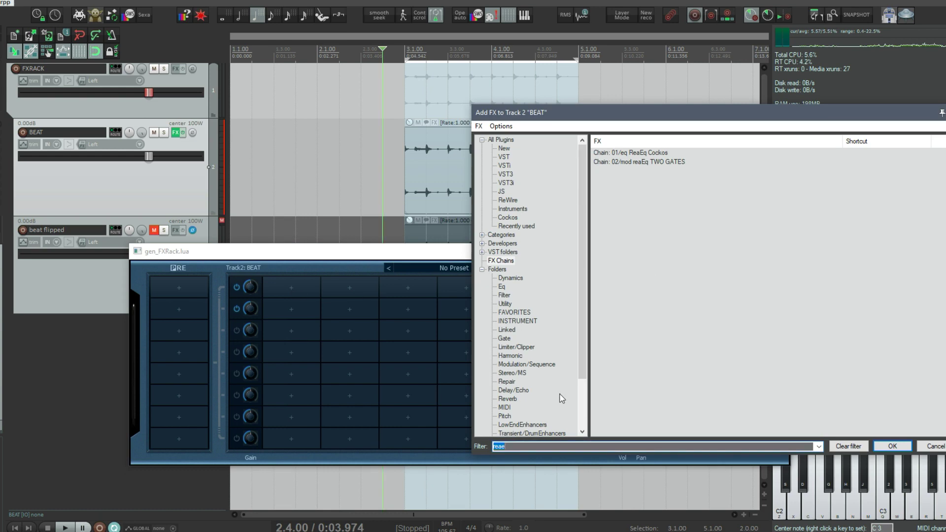
type("po")
key("BackSpace")
type("litt")
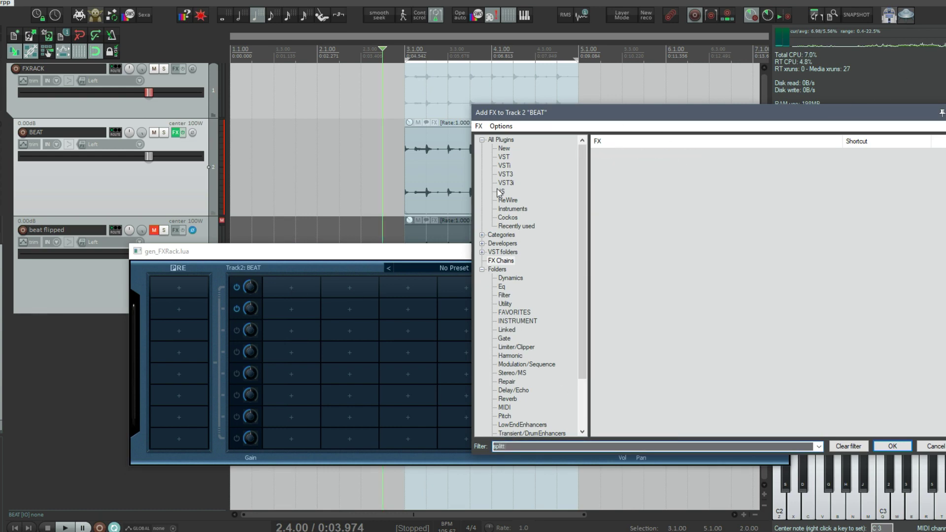
left_click(500, 192)
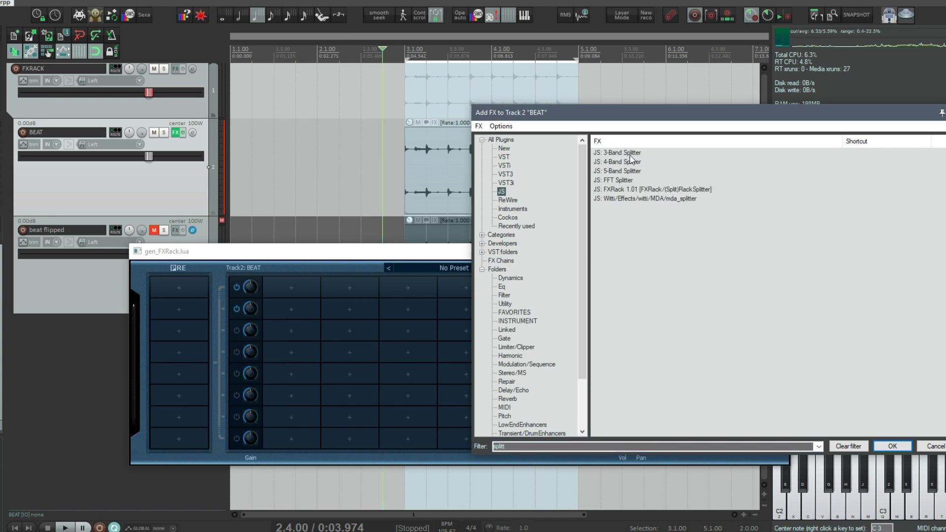
left_click(633, 154)
double_click(632, 154)
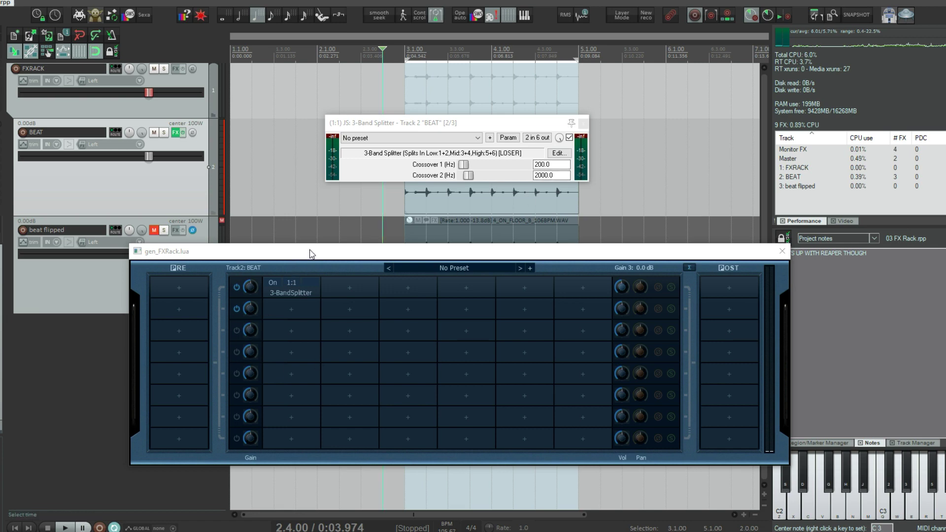
Check the 3-Band Splitter's pin routing and copy it into the rack's second row.
left_click_drag(309, 250, 301, 229)
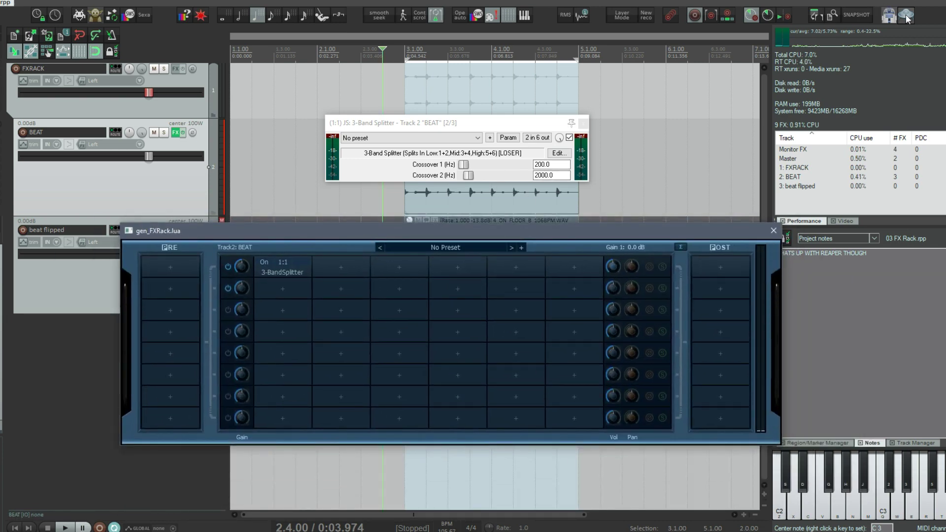
left_click(289, 272)
left_click(544, 142)
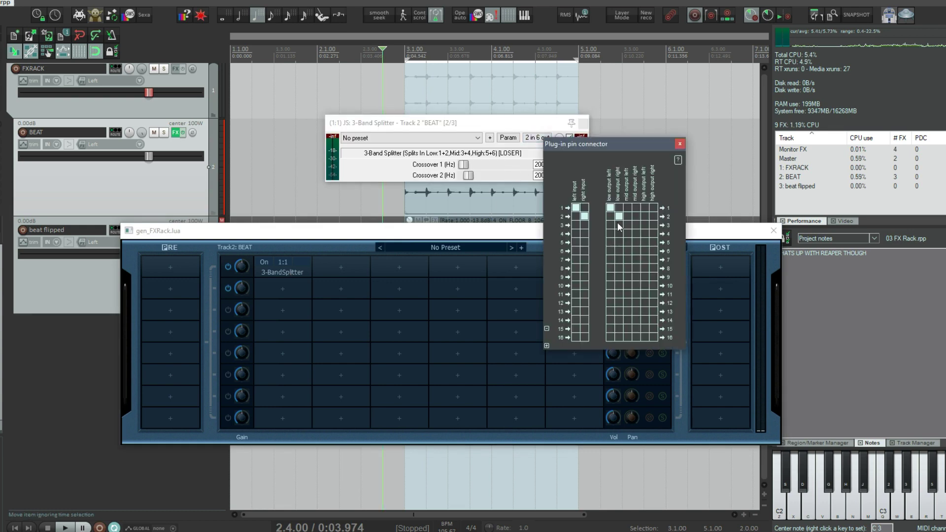
left_click(291, 279)
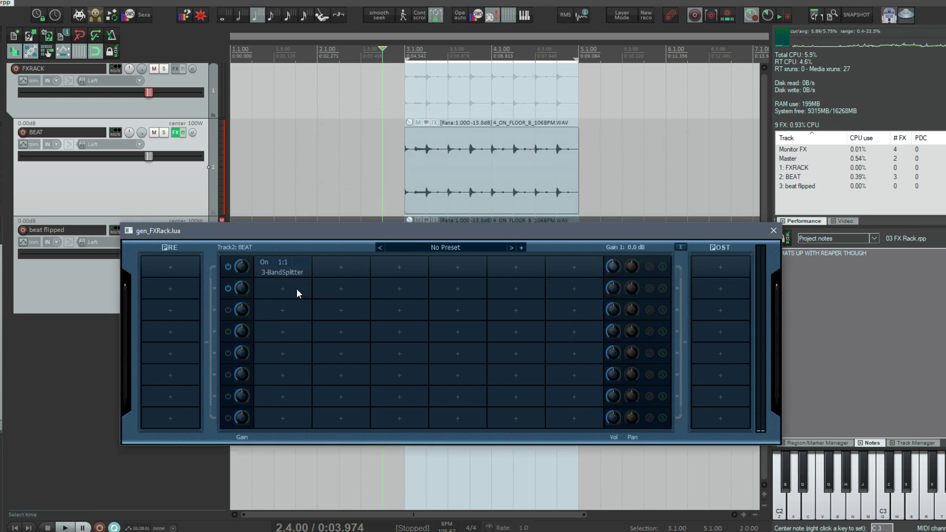
left_click(282, 274)
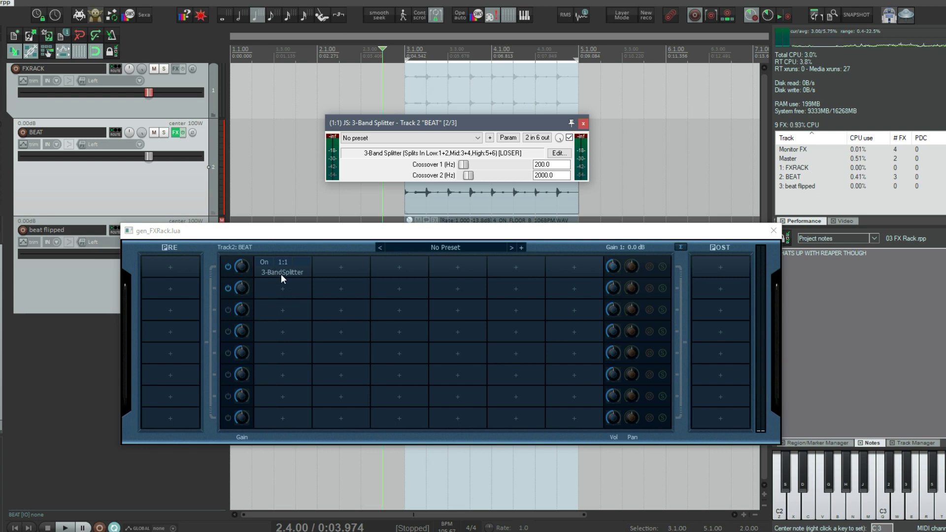
left_click_drag(281, 273, 288, 291)
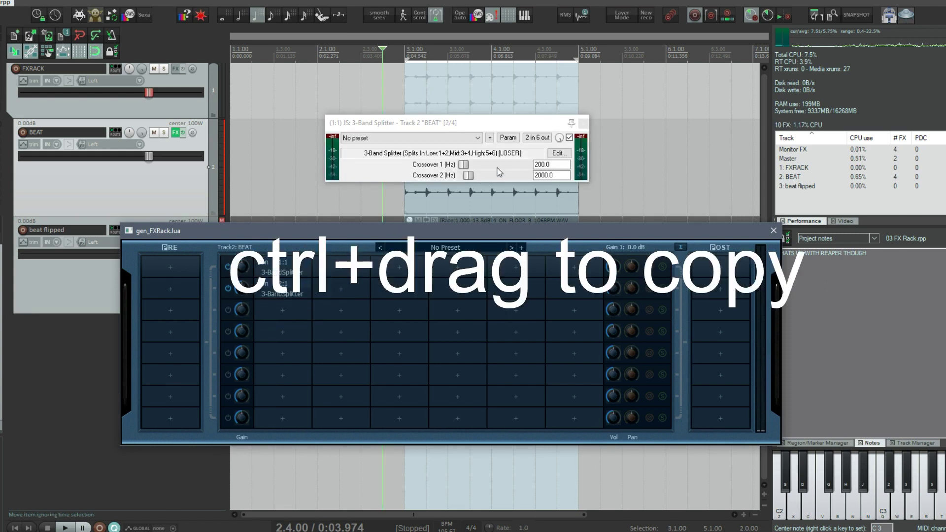
left_click(537, 137)
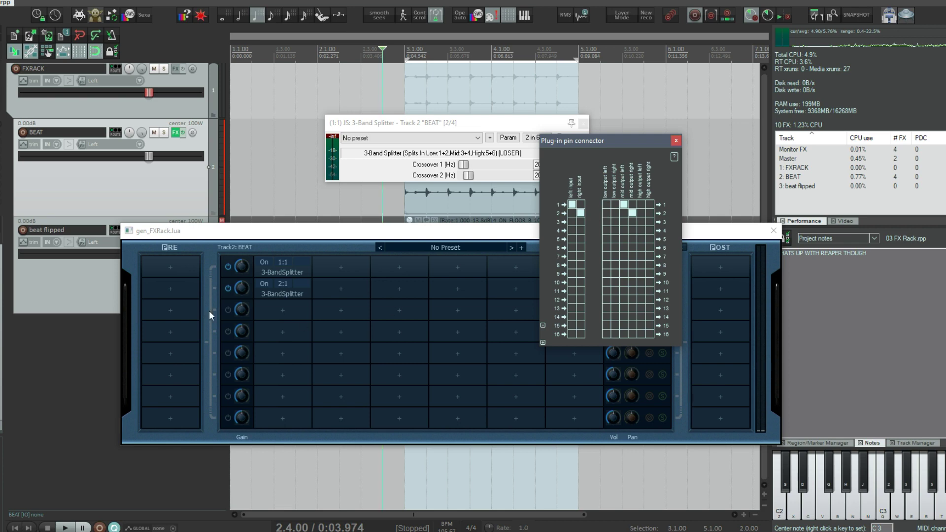
left_click(282, 270)
Add a 4-Band Splitter to row three and check its pin routing.
left_click(279, 305)
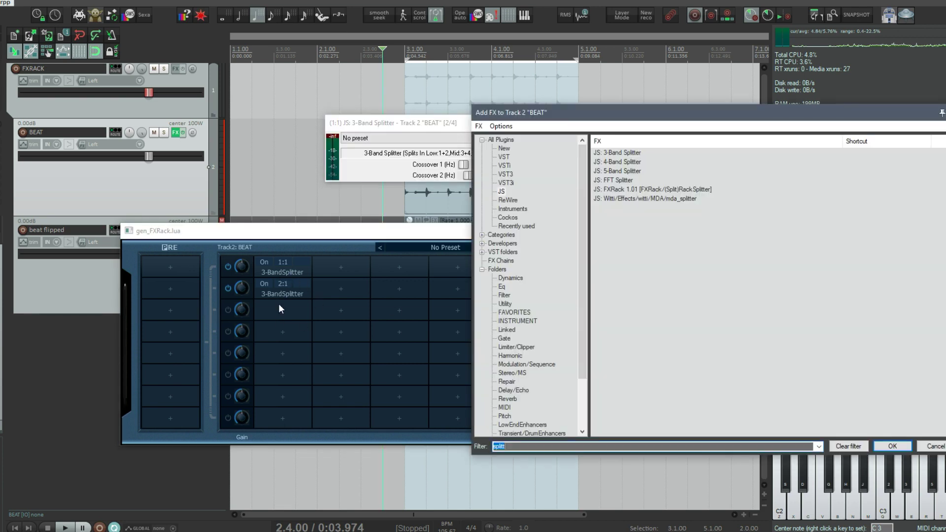
left_click(284, 314)
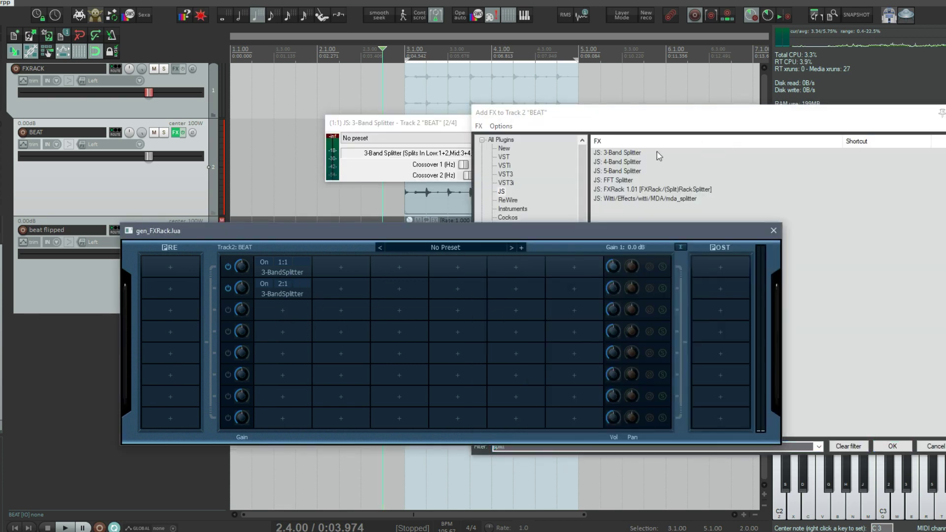
double_click(621, 162)
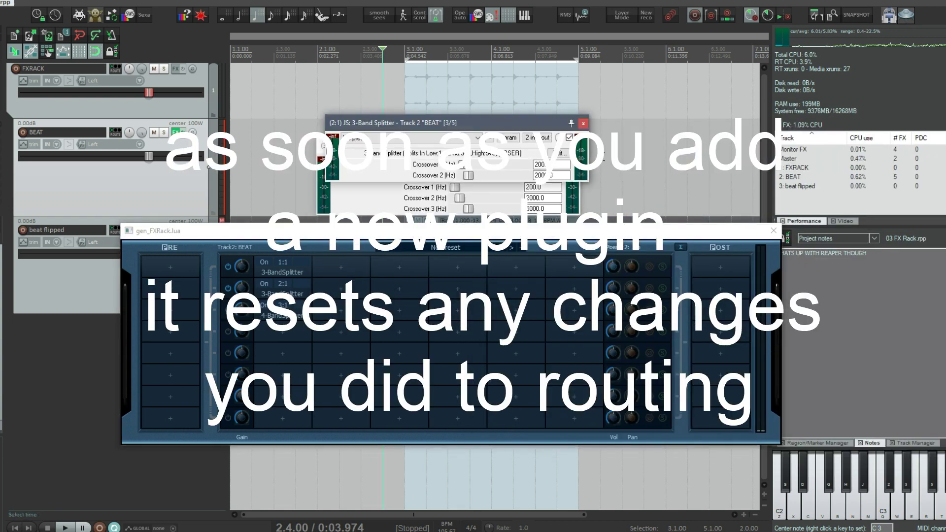
left_click(538, 138)
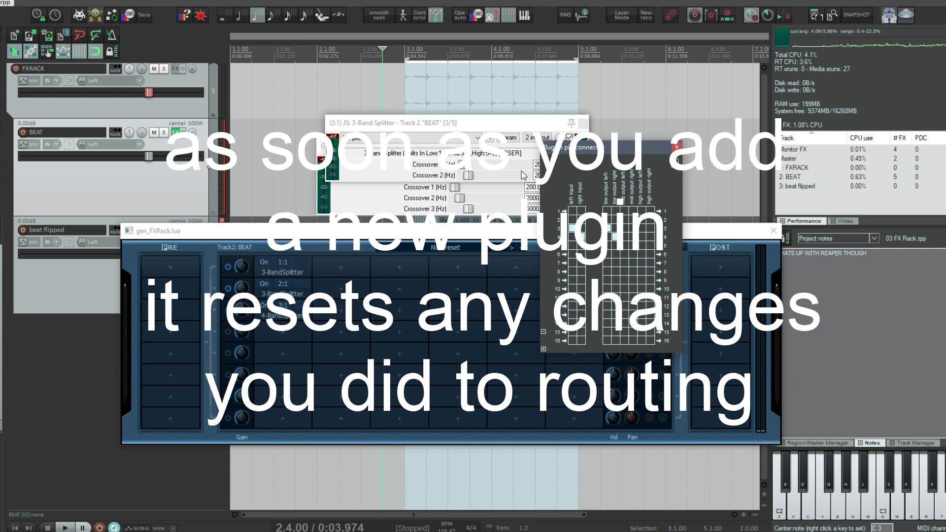
left_click(275, 273)
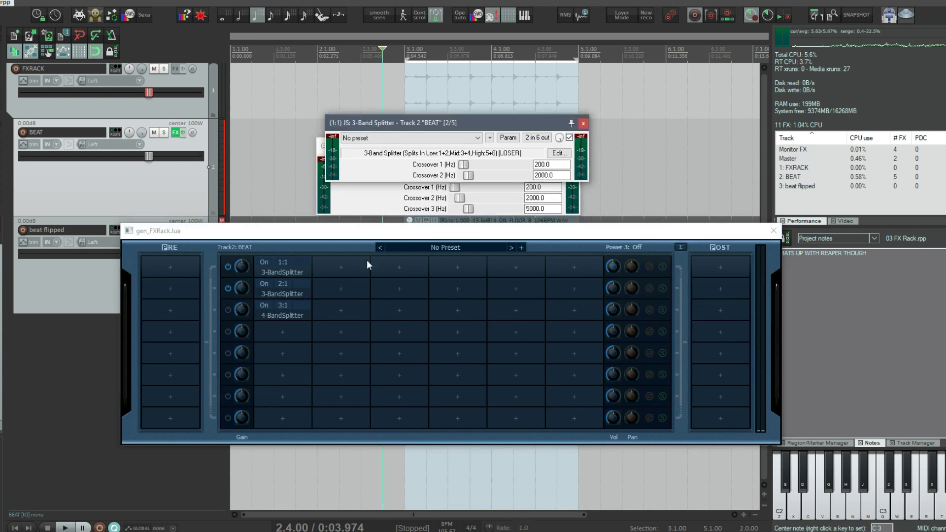
Check the 3-Band Splitter's pins, then close both splitter settings windows.
left_click(533, 138)
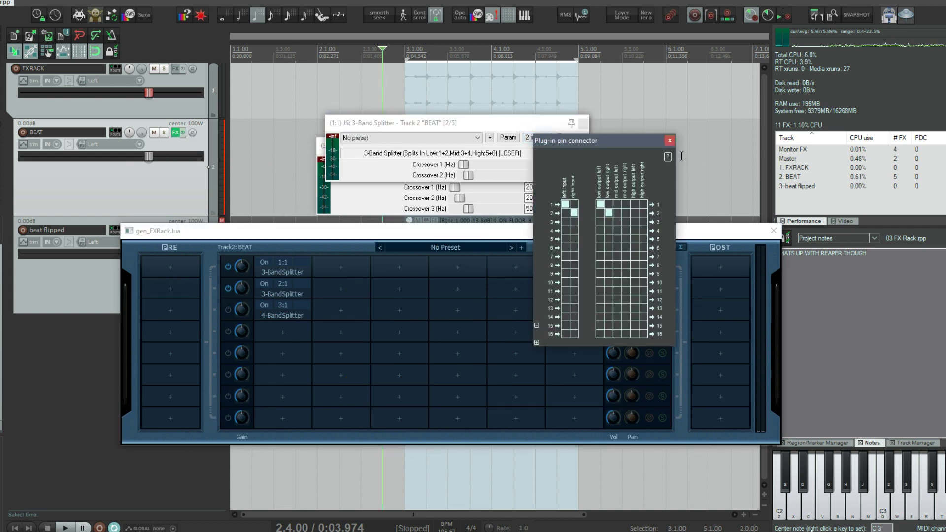
left_click(668, 141)
left_click(583, 124)
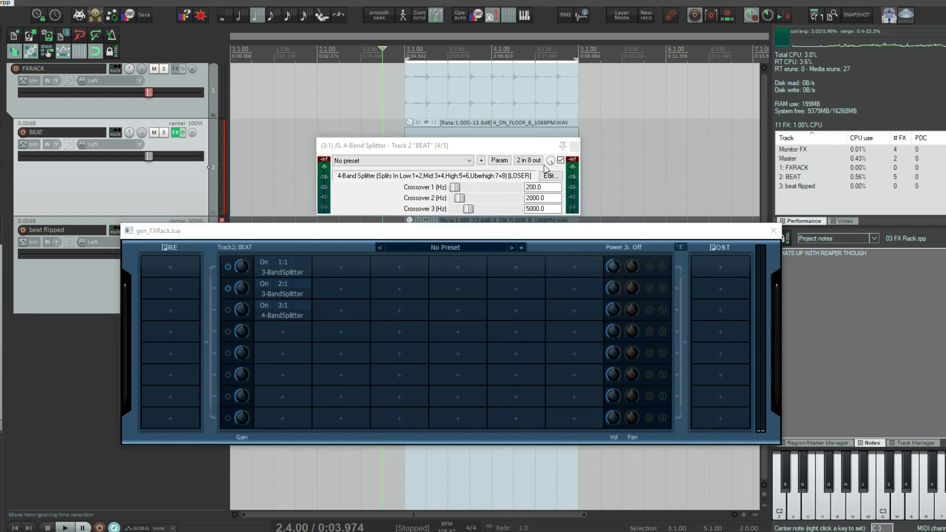
left_click_drag(450, 146, 395, 127)
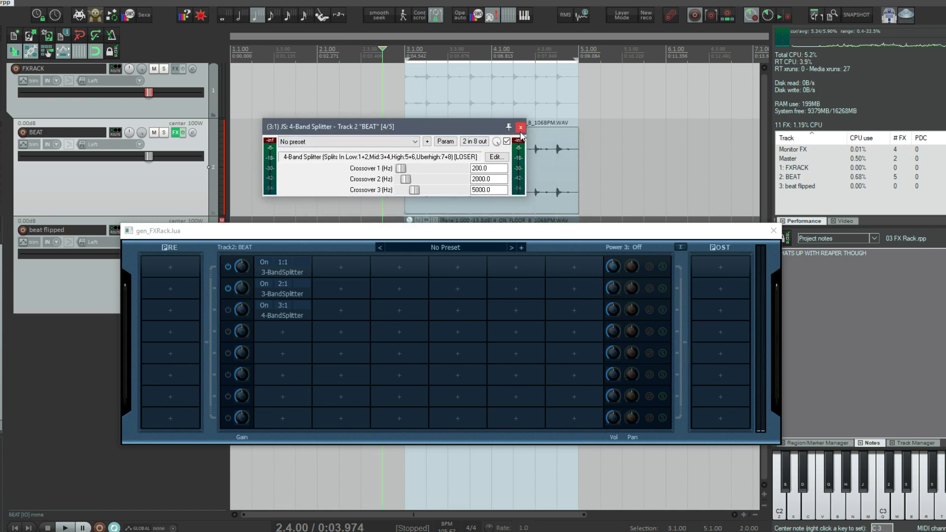
left_click(521, 128)
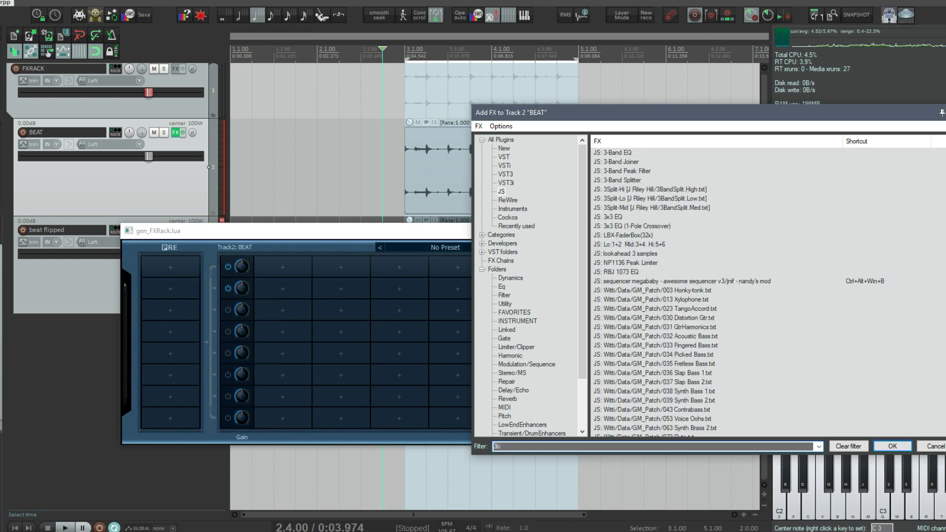
Add 3Split-Lo, 3Split-Mid and 3Split-Hi from the filtered list into rows one to three.
type("a")
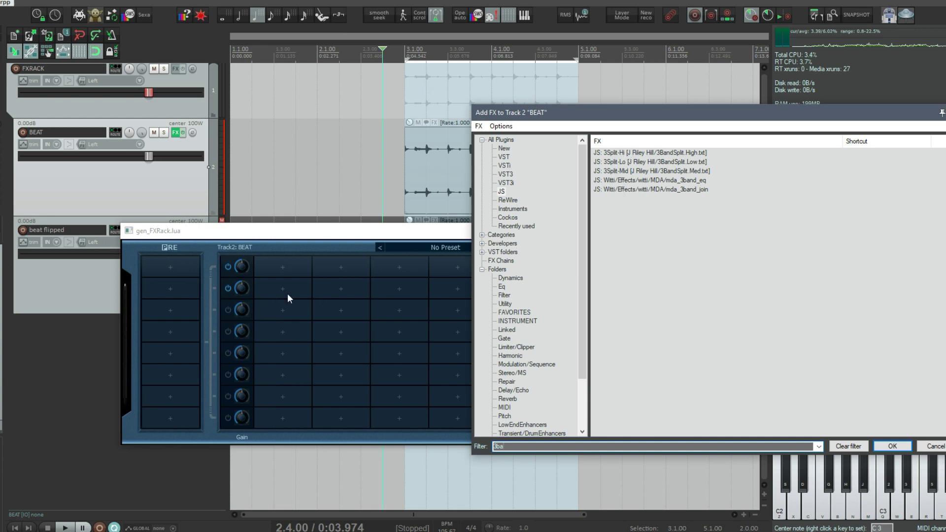
double_click(616, 162)
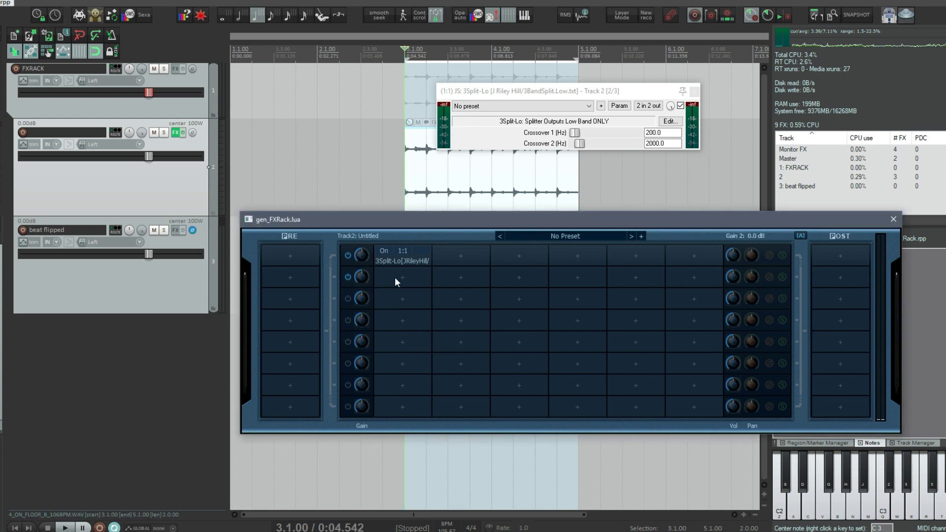
left_click(395, 279)
double_click(647, 171)
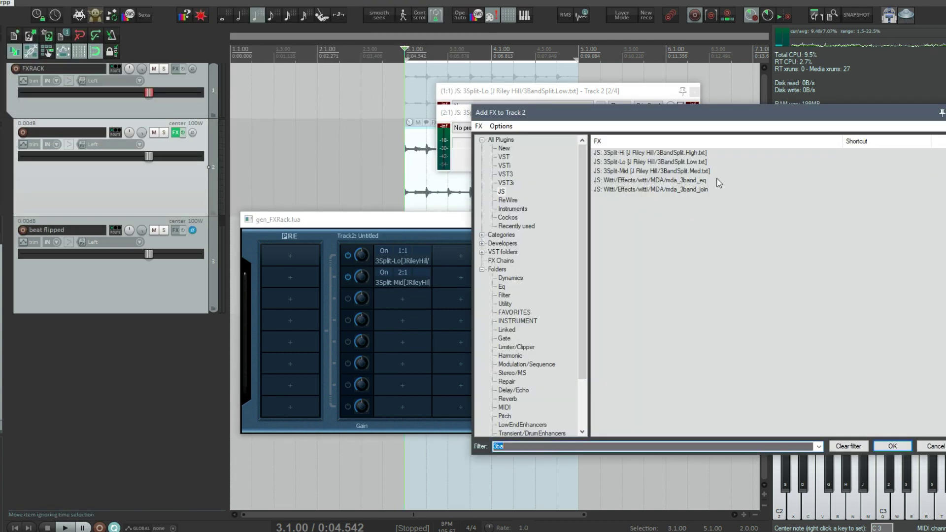
double_click(641, 154)
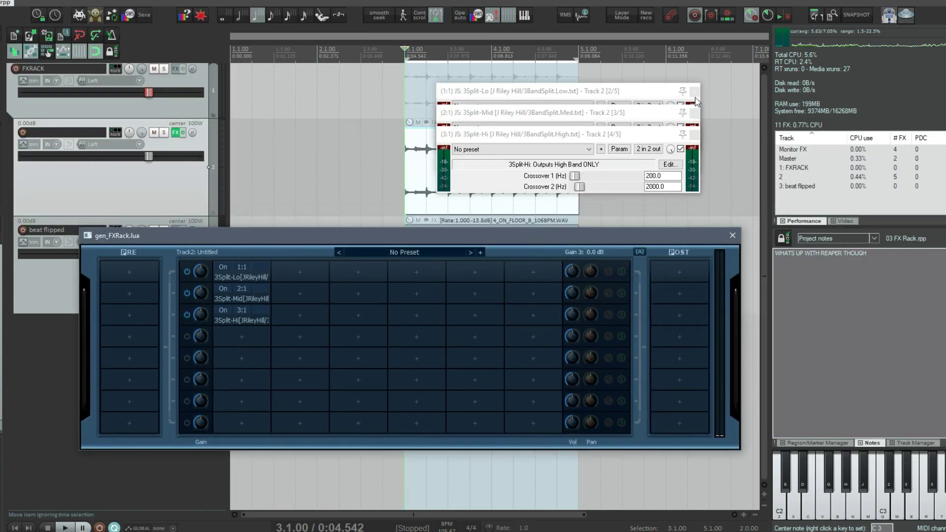
Play the project and toggle track 2's effects bypass off and back on.
left_click_drag(642, 221, 504, 244)
key("space")
left_click(183, 132)
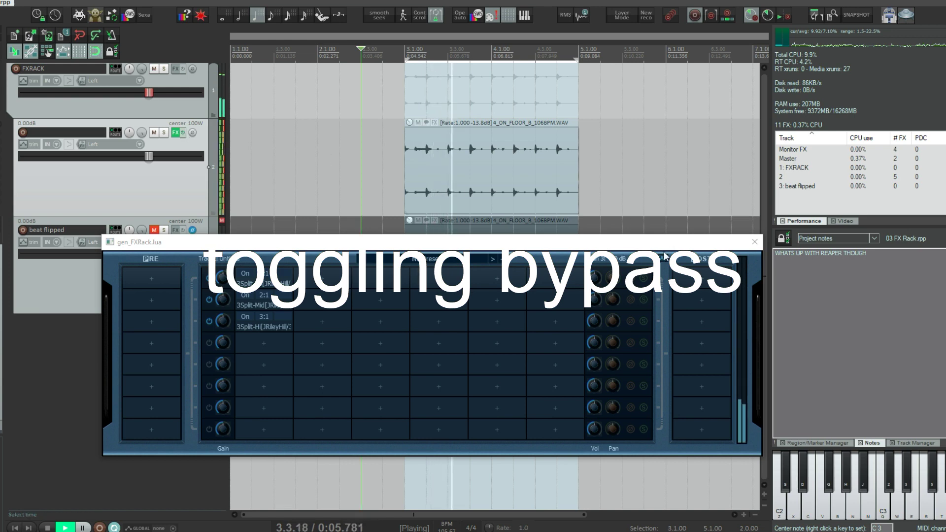
left_click(183, 133)
left_click(183, 133)
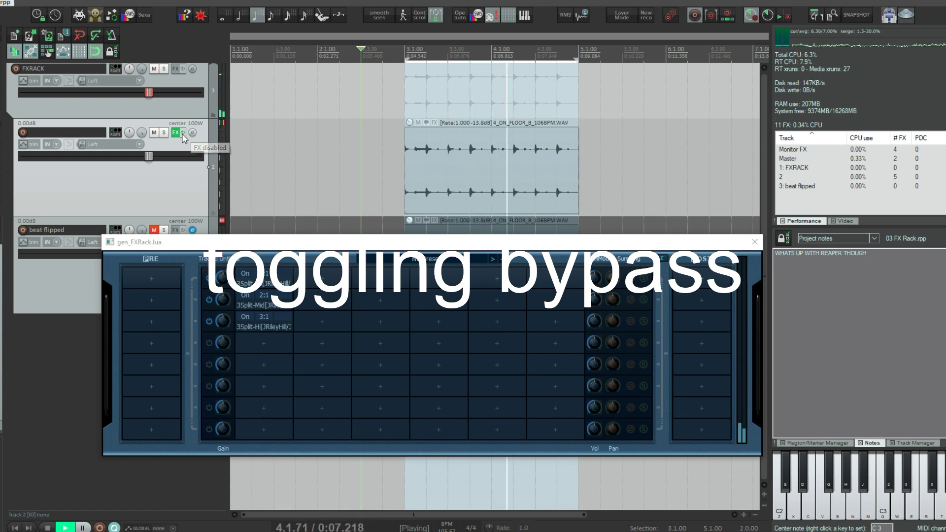
key("space")
key("space")
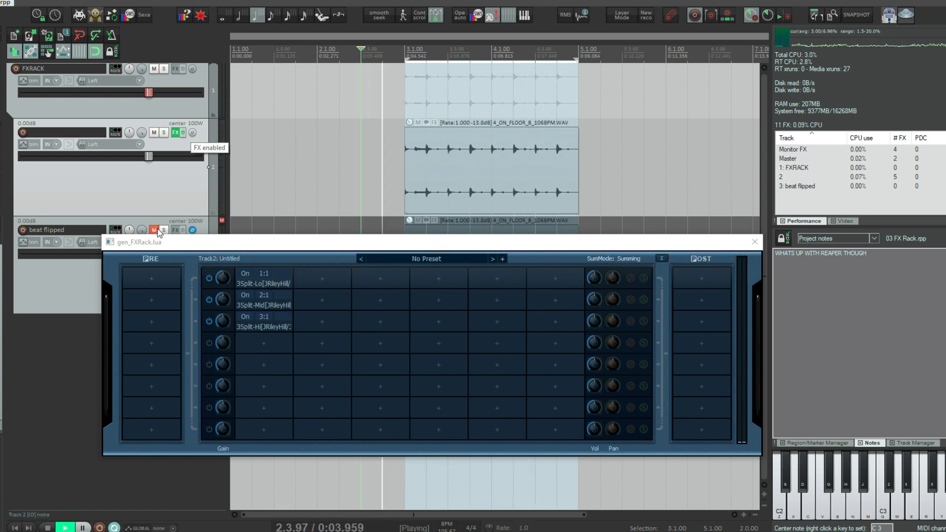
Unmute the beat flipped track, listen again, and close the FXRack window.
left_click(154, 231)
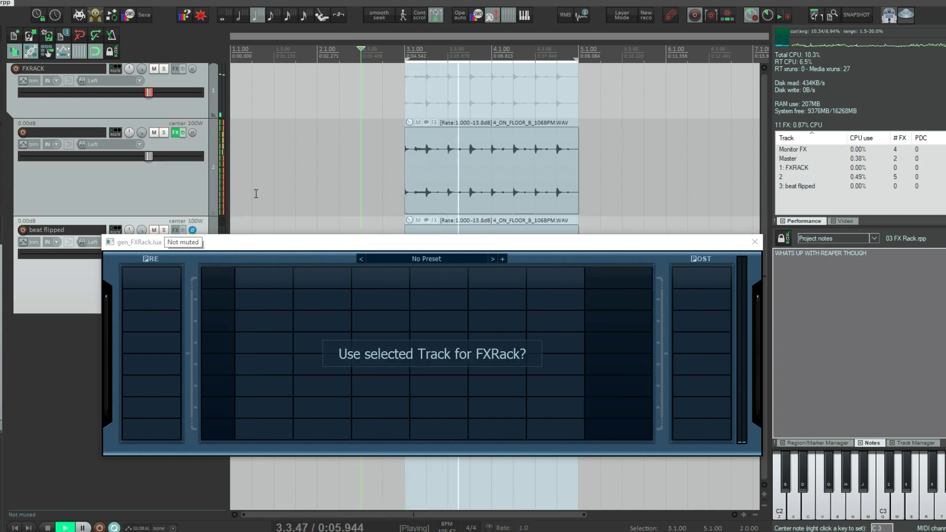
left_click(400, 91)
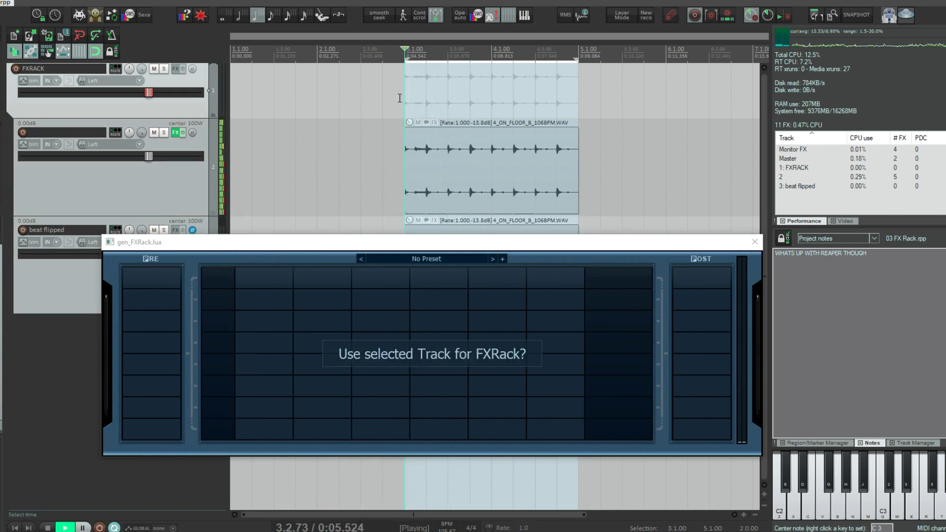
key("space")
left_click_drag(200, 246, 290, 378)
key("space")
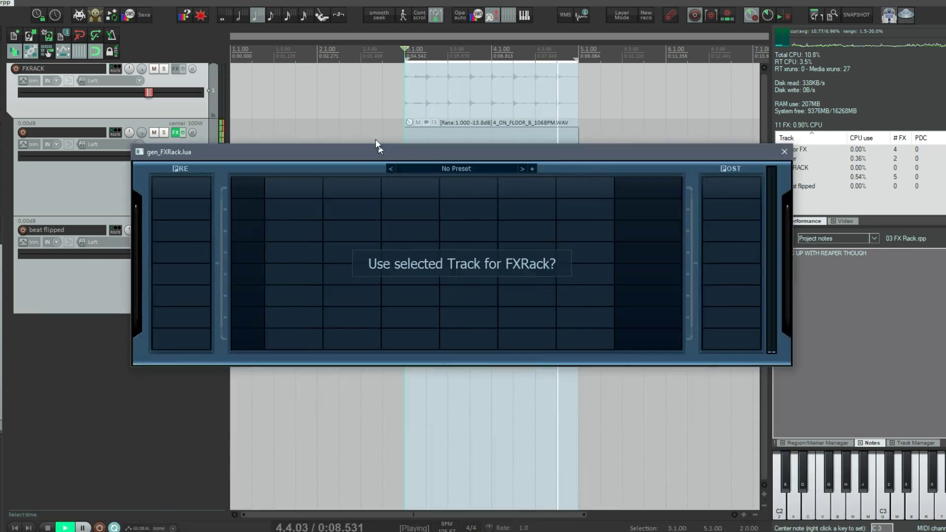
left_click_drag(451, 375, 362, 298)
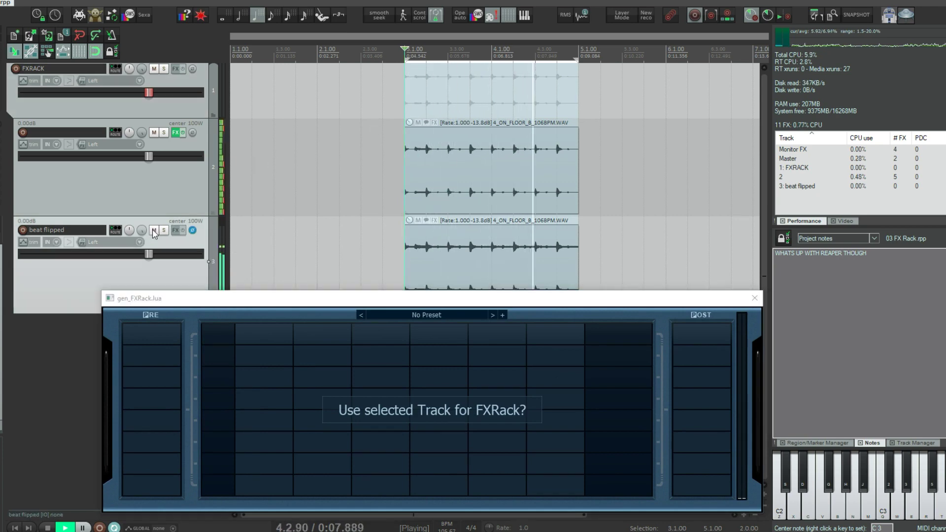
left_click(373, 278)
left_click_drag(393, 297, 376, 213)
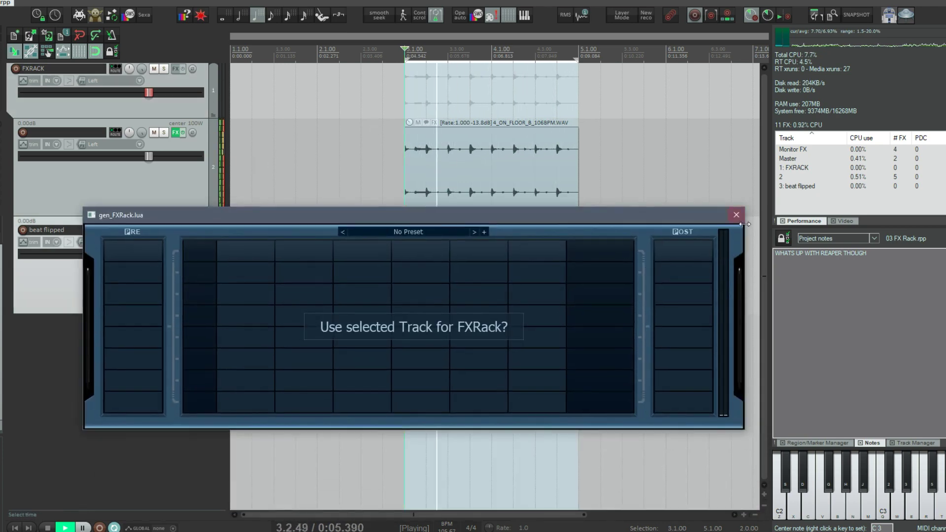
left_click(737, 213)
Float 3Split-Lo and 3Split-Mid settings side by side, dragging Mid Crossover 1 toward 0.
left_click(176, 132)
left_click(48, 47)
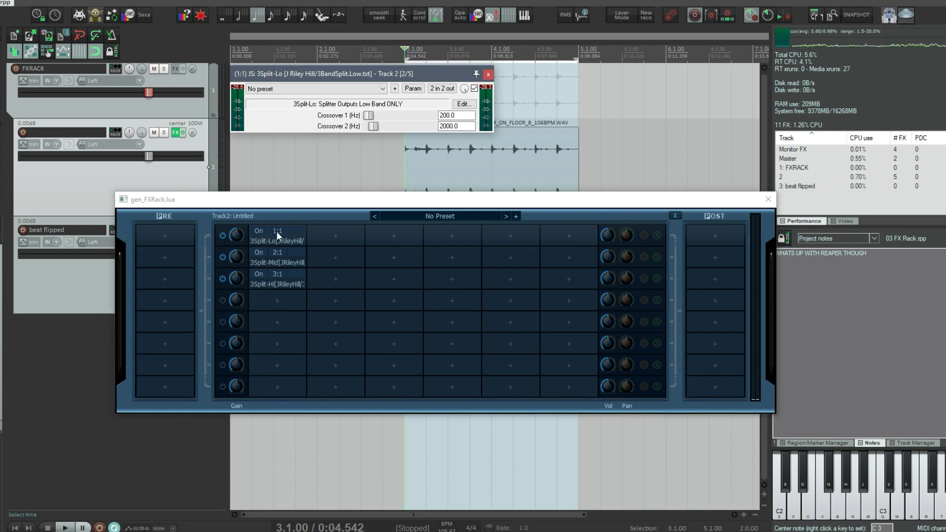
left_click(258, 263)
left_click_drag(409, 81, 302, 76)
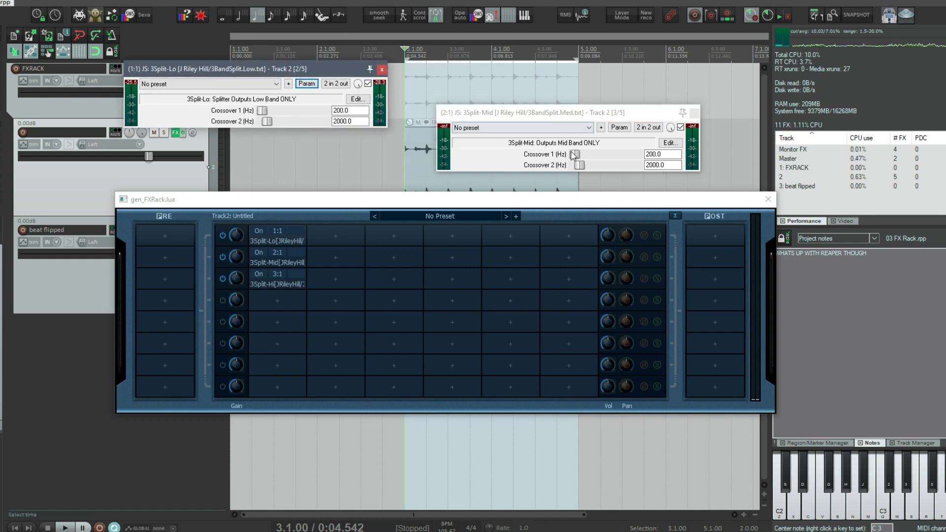
left_click_drag(575, 154, 566, 155)
Link 3Split-Mid Crossover 1 to 3Split-Lo Crossover 1 and test by moving the Lo crossover.
left_click(619, 127)
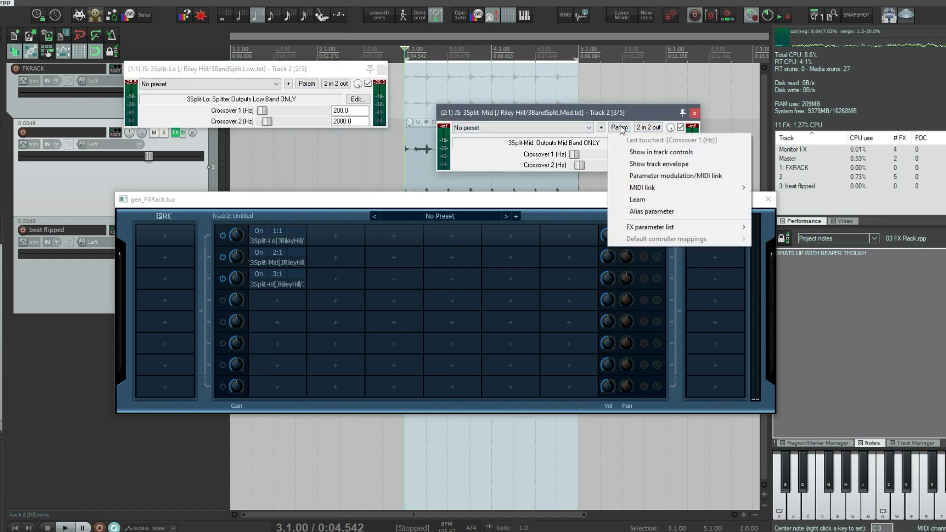
left_click(673, 176)
left_click_drag(59, 6, 109, 169)
left_click(20, 247)
left_click(95, 262)
mouse_move(99, 297)
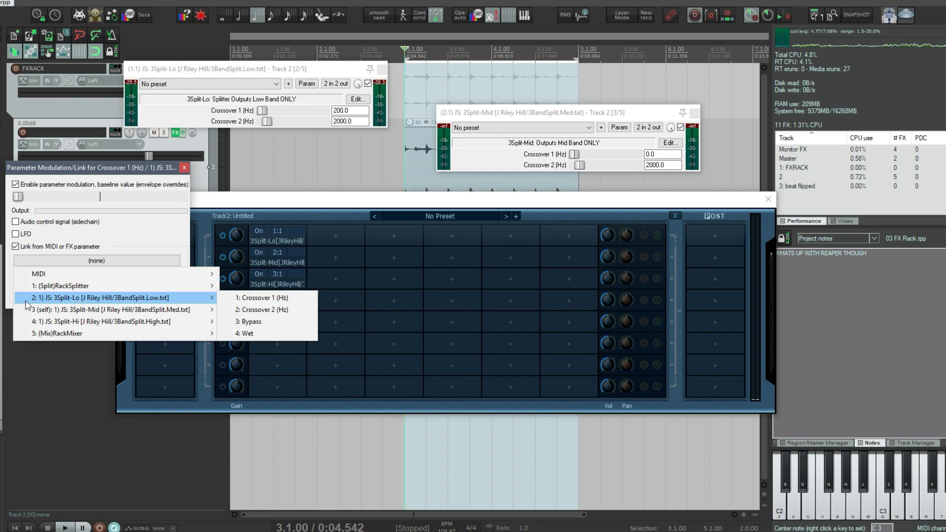
key("Escape")
left_click(23, 249)
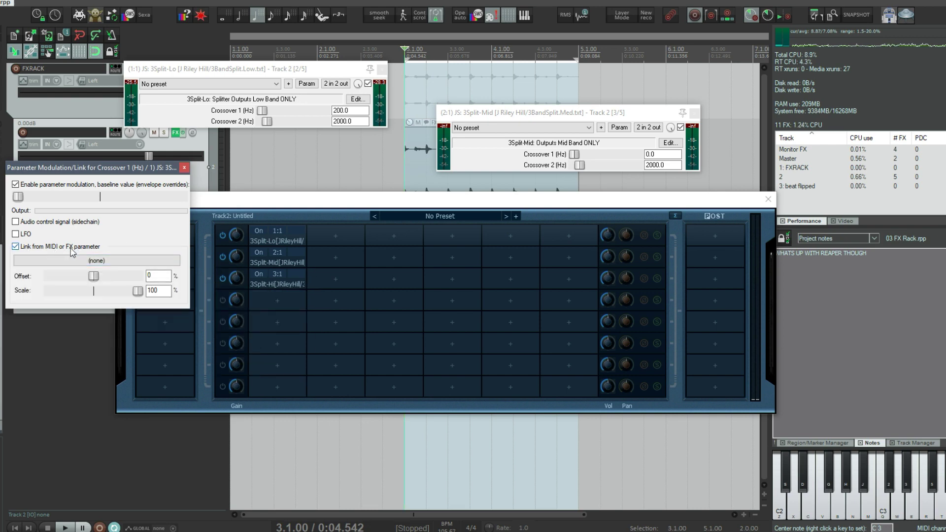
left_click(80, 260)
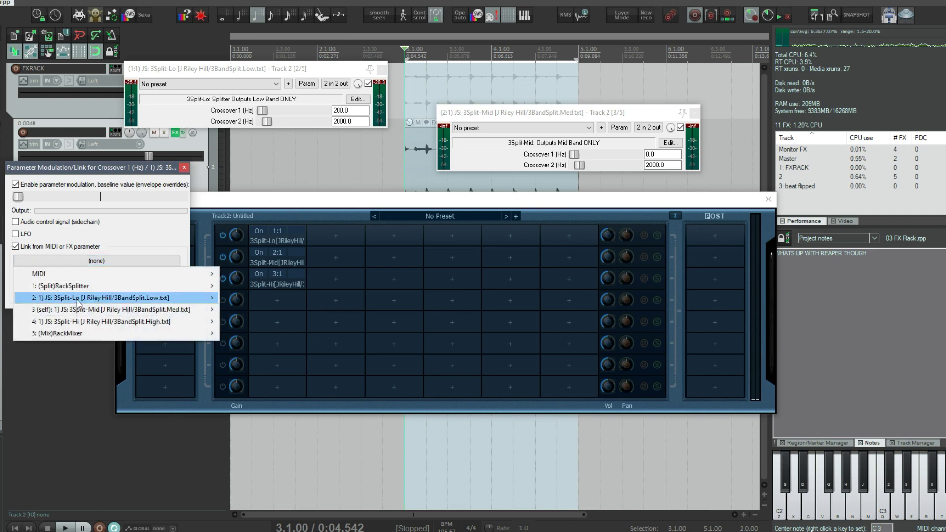
mouse_move(100, 297)
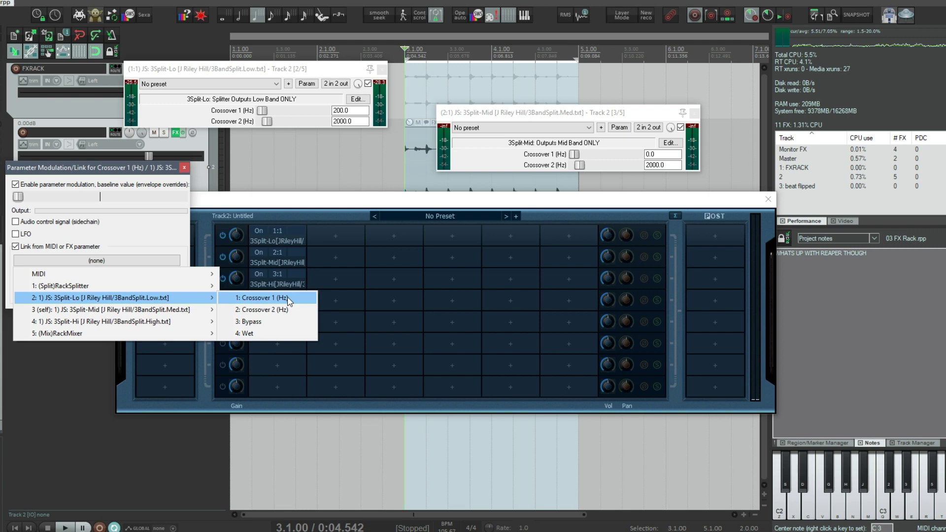
left_click(280, 298)
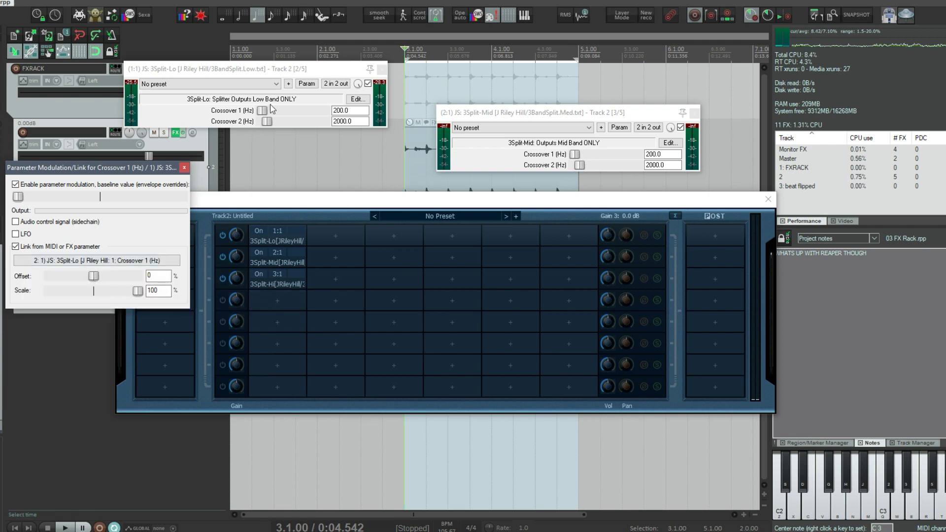
left_click(233, 69)
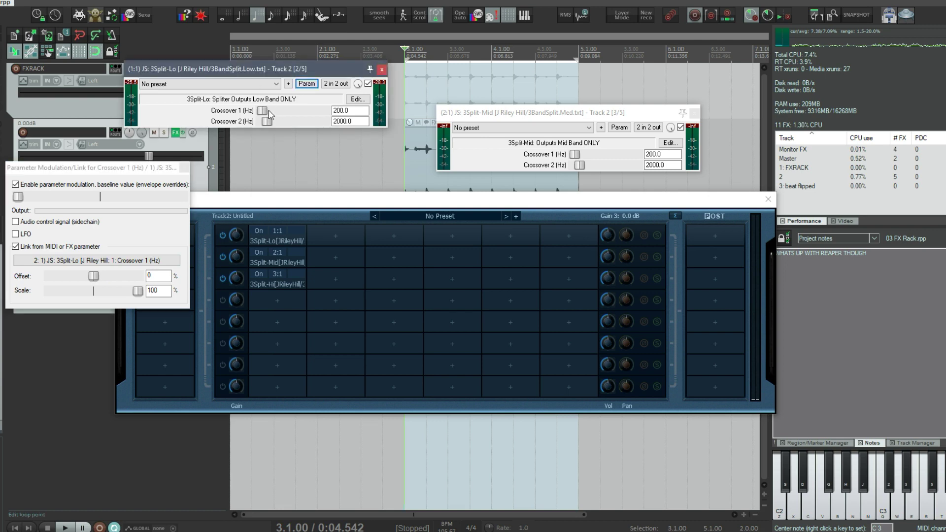
left_click_drag(268, 112, 298, 113)
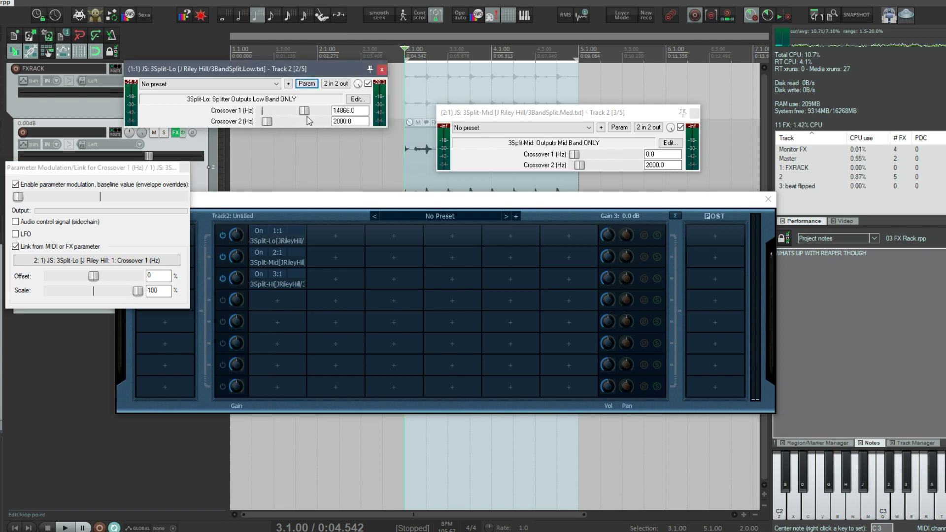
Link 3Split-Mid Crossover 2 to 3Split-Lo Crossover 2 and verify Mid follows Lo.
left_click(578, 168)
left_click(619, 127)
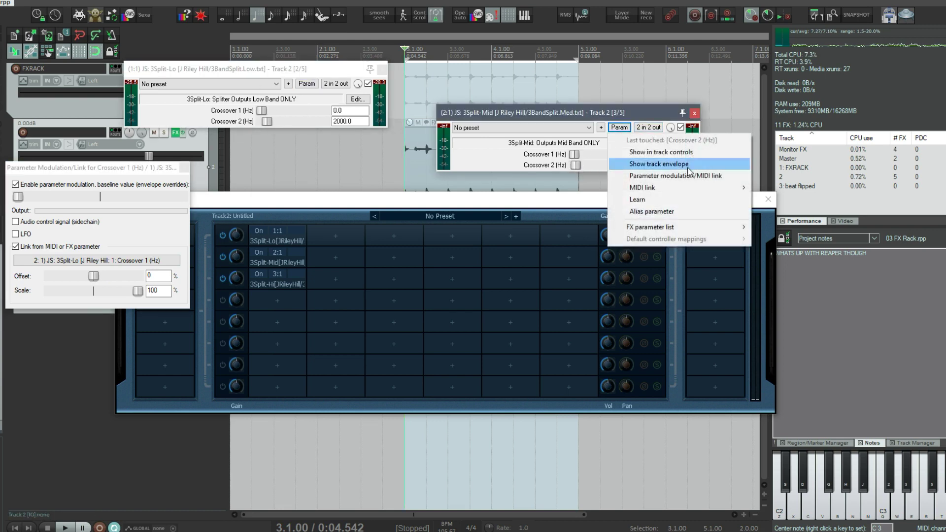
left_click(680, 212)
left_click(524, 269)
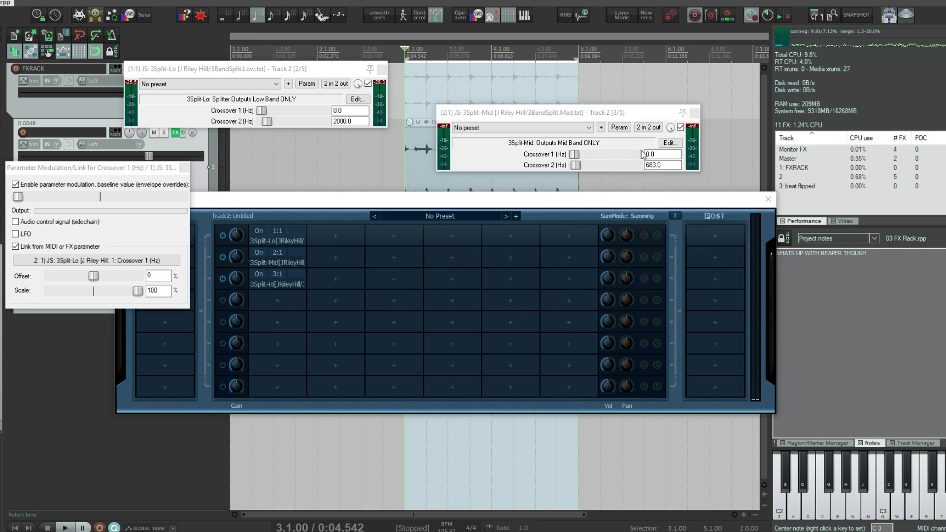
left_click(620, 127)
left_click(669, 185)
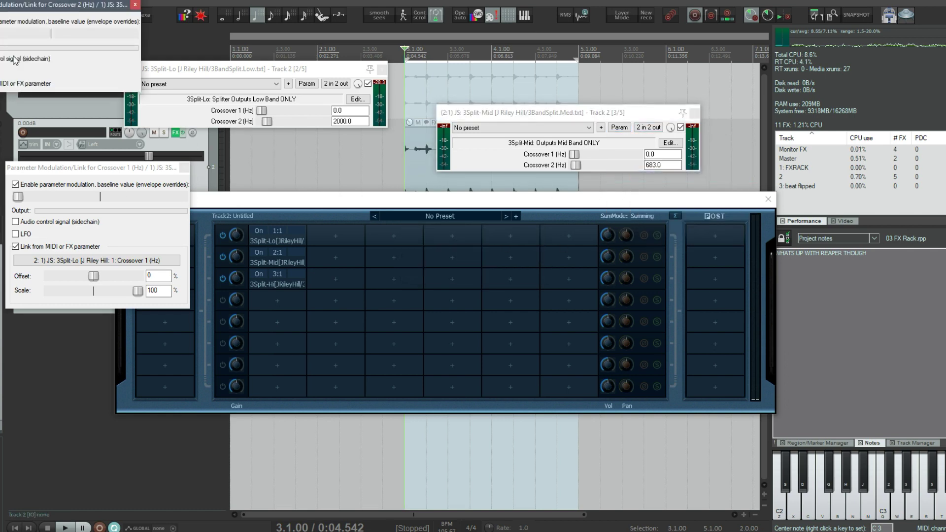
left_click(44, 84)
mouse_move(59, 135)
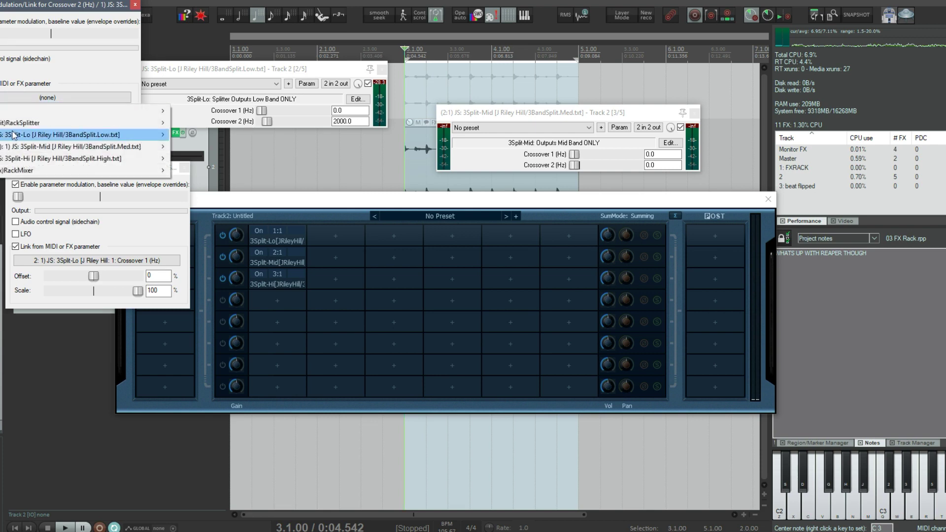
left_click(212, 146)
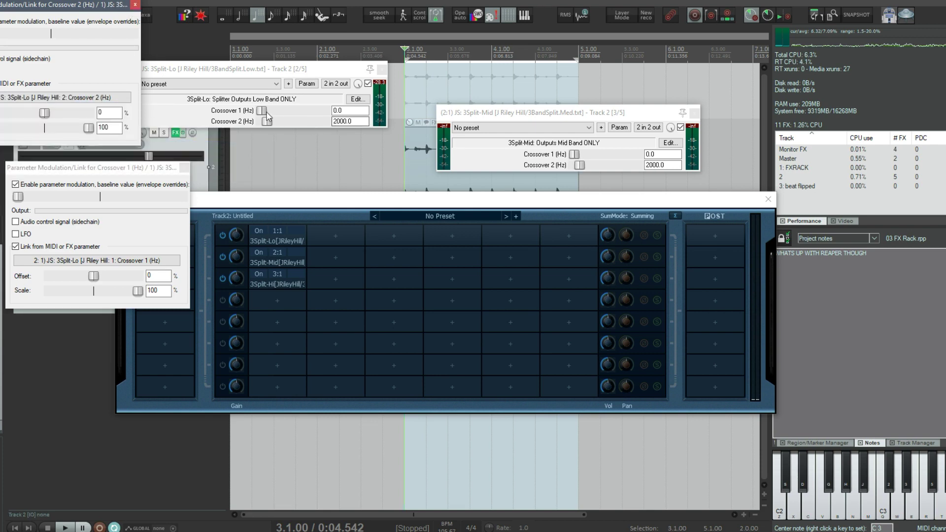
left_click_drag(261, 113, 258, 137)
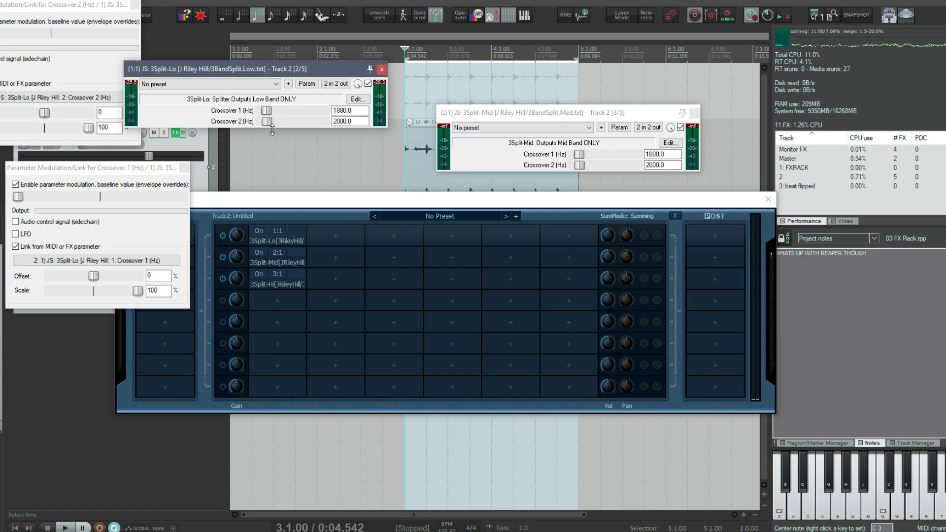
Close the link windows, set 3Split-Hi Crossover 1 to 0 Hz, and close the Hi and Mid windows.
left_click(135, 5)
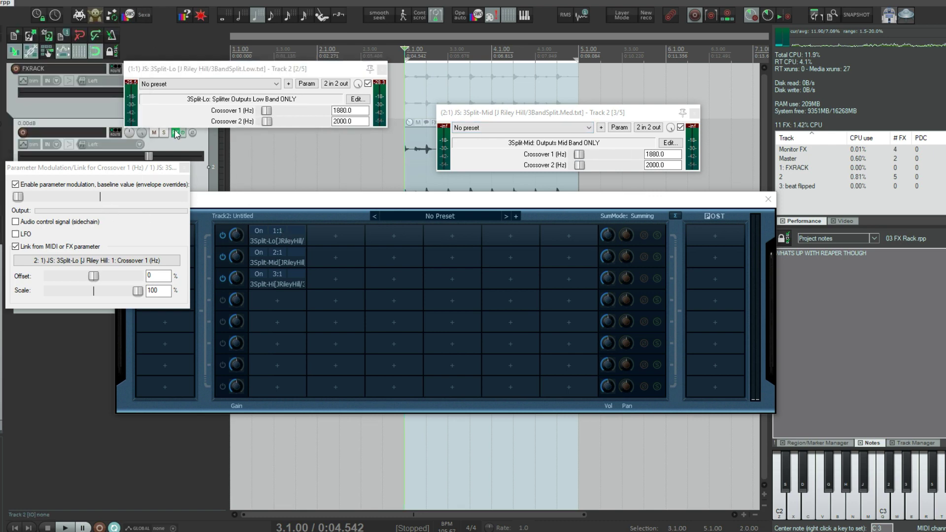
left_click(184, 168)
left_click(289, 283)
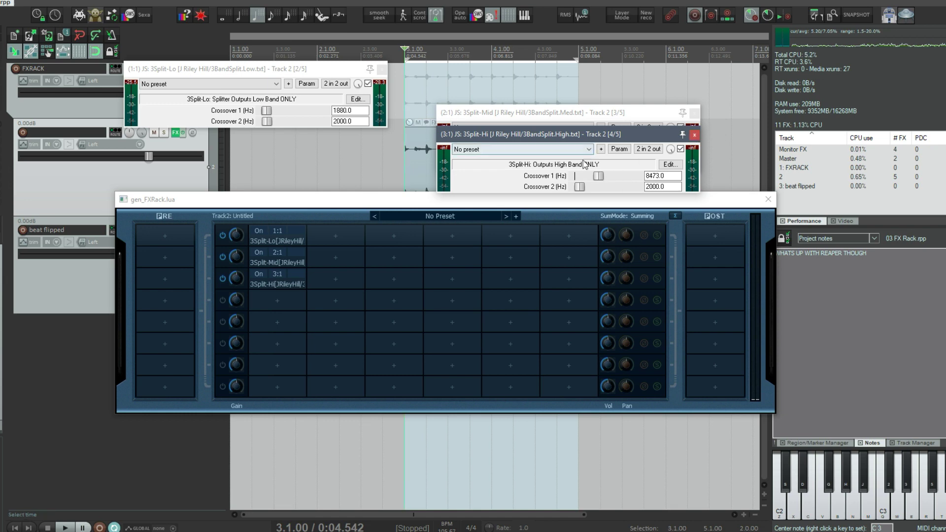
left_click_drag(598, 176, 570, 180)
left_click(620, 149)
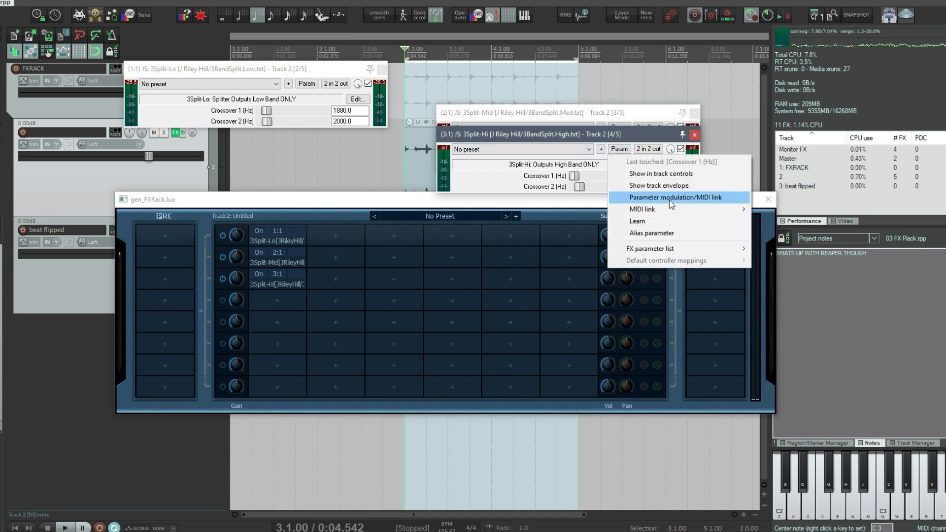
left_click(655, 200)
left_click(137, 4)
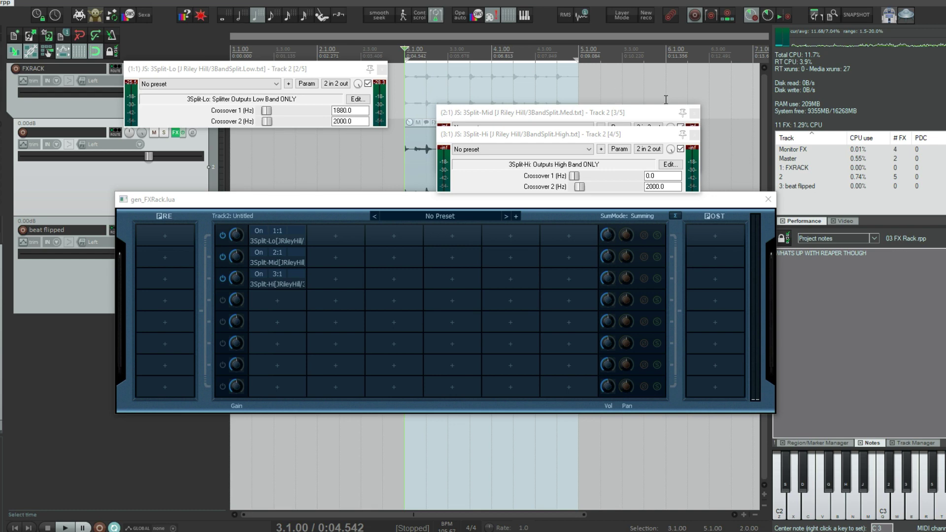
left_click(693, 134)
left_click(693, 113)
Load the 3Split preset into the FX rack and start playback on track 2.
left_click(383, 69)
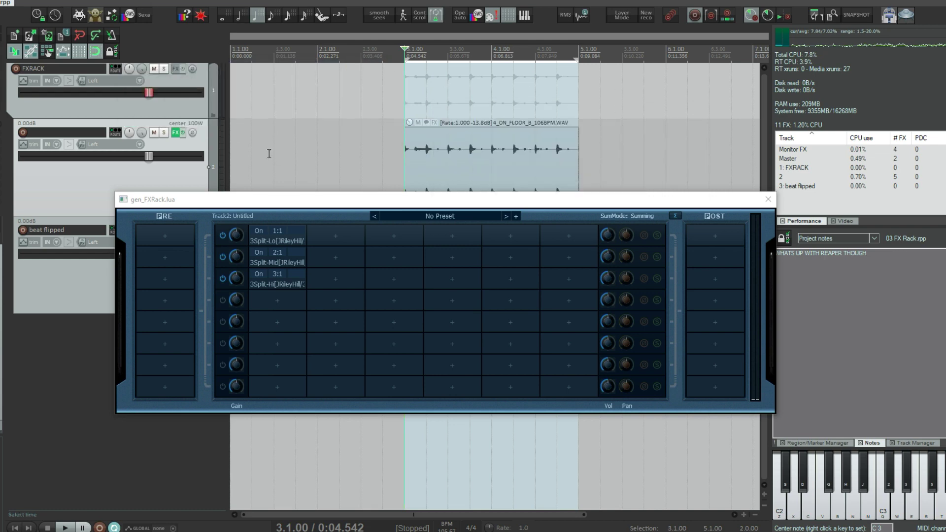
left_click_drag(277, 199, 211, 175)
left_click(375, 192)
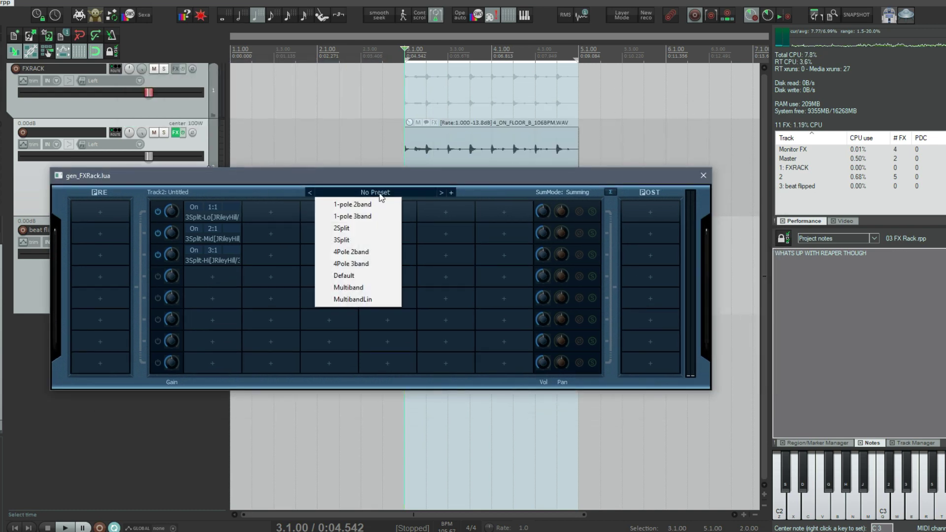
left_click(353, 240)
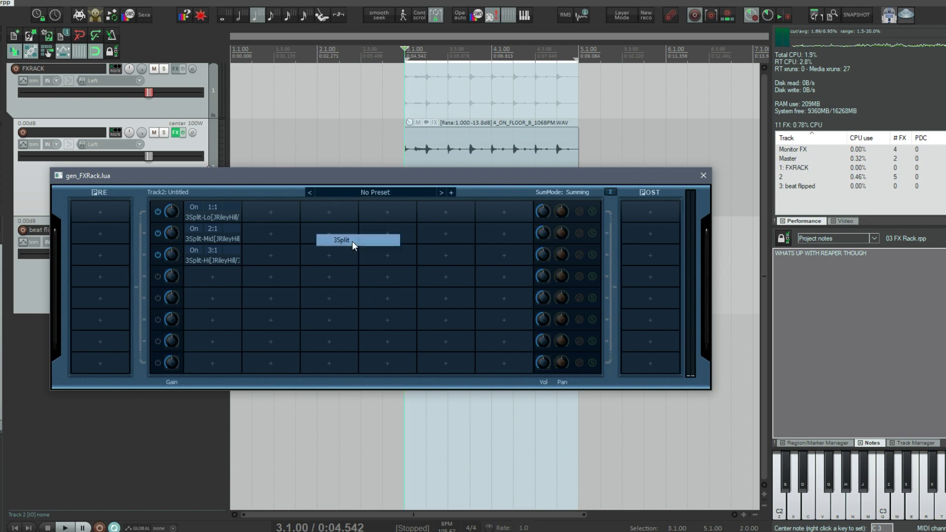
left_click_drag(405, 177, 475, 224)
left_click(383, 147)
key("space")
left_click(183, 198)
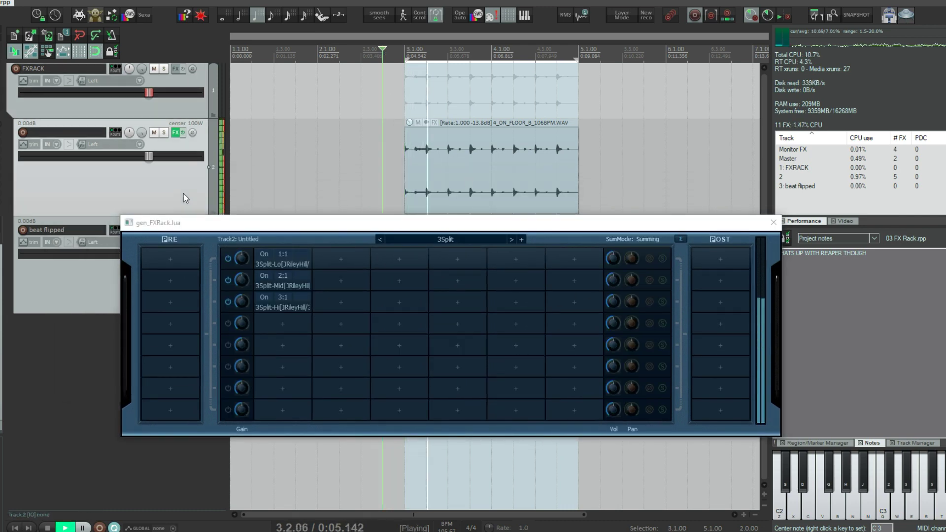
Open the low, mid and high splitter windows and adjust the low band's Crossover 1.
left_click(276, 265)
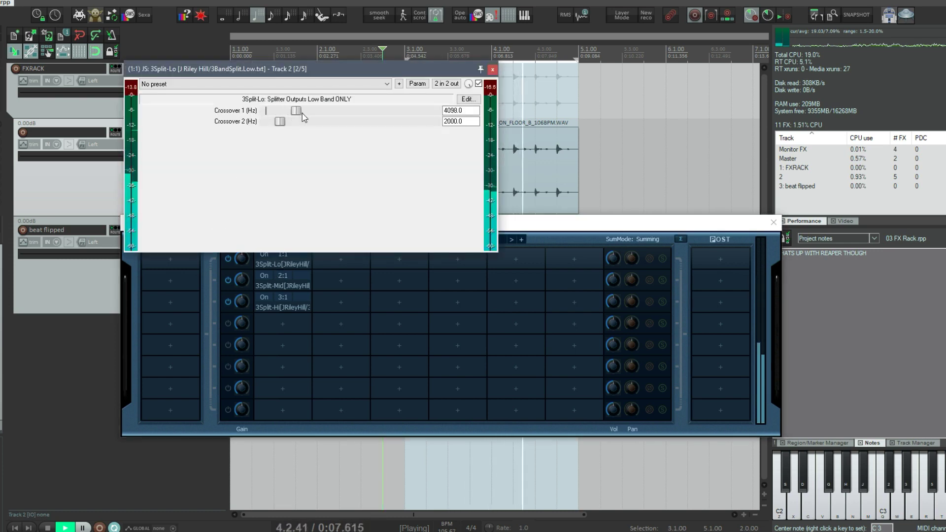
left_click(296, 111)
left_click(273, 277)
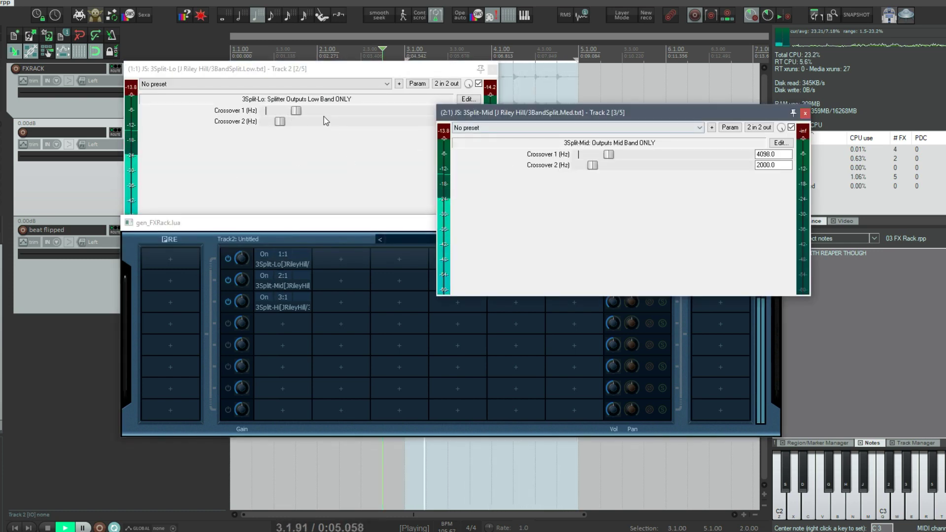
left_click(286, 110)
left_click(275, 303)
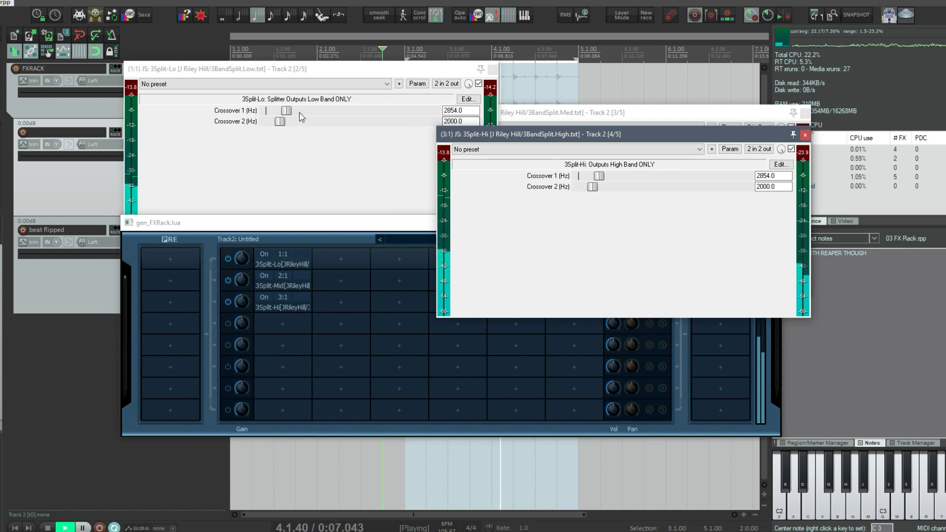
left_click_drag(546, 134, 608, 211)
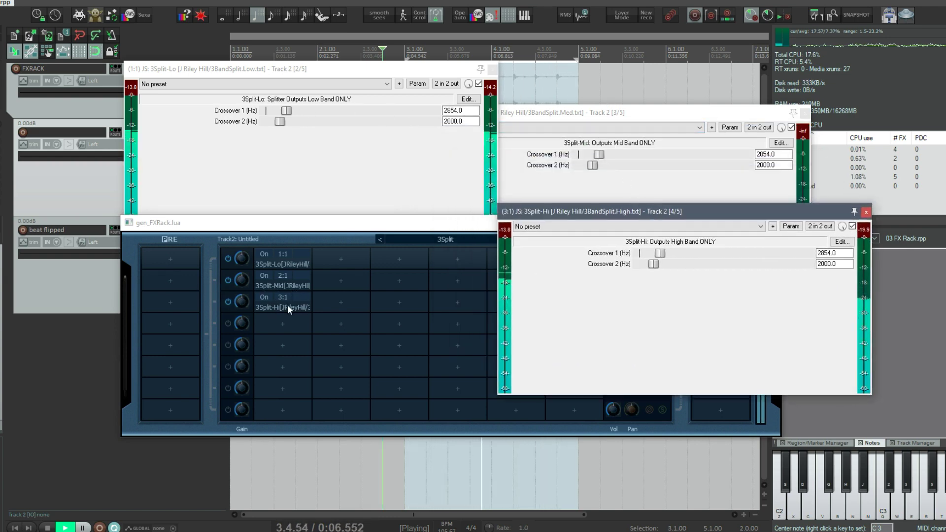
left_click_drag(328, 68, 208, 38)
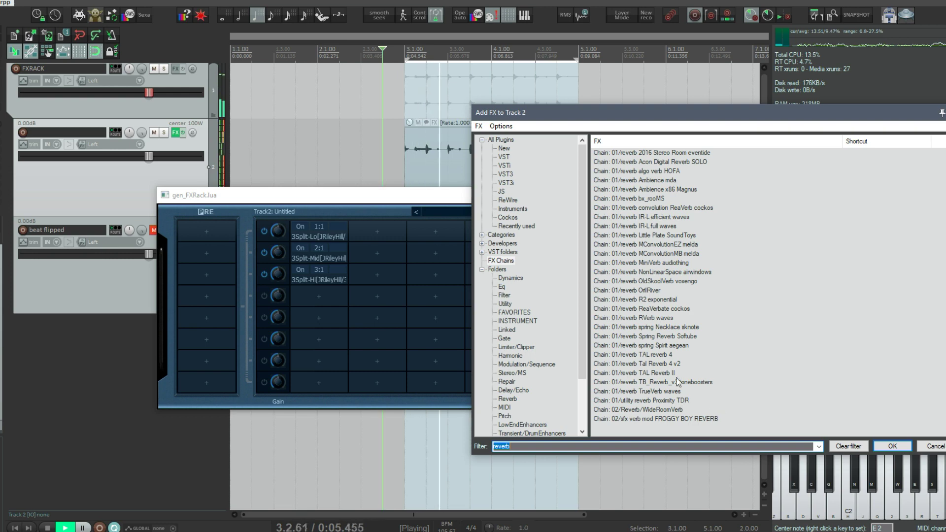
Select the OrilRiver reverb chain in the filtered reverb list.
left_click(653, 291)
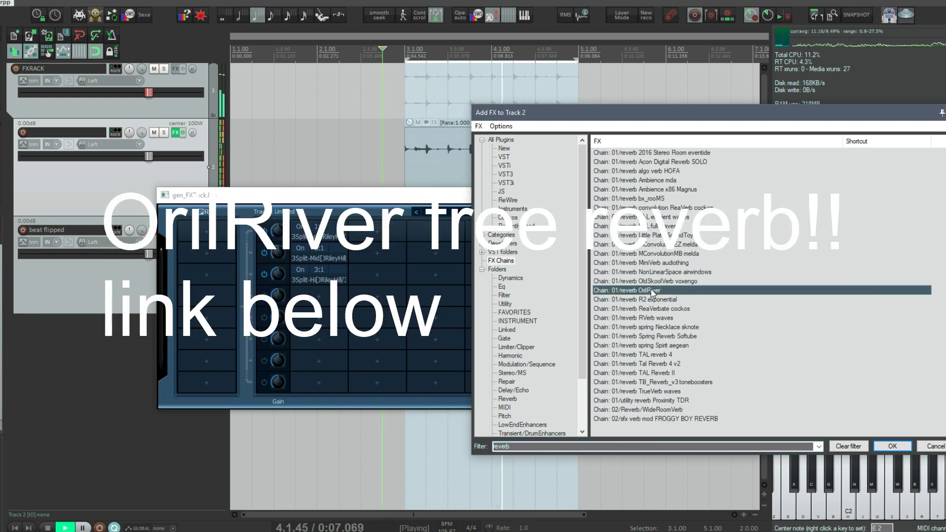
Add OrilRiver after 3Split-Lo, stop playback, and rearrange the reverb and rack windows.
double_click(671, 286)
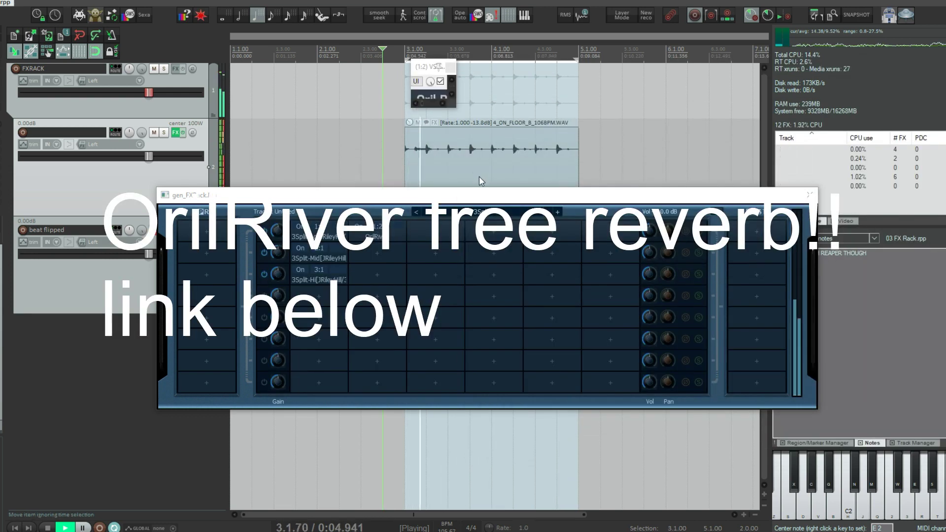
key("space")
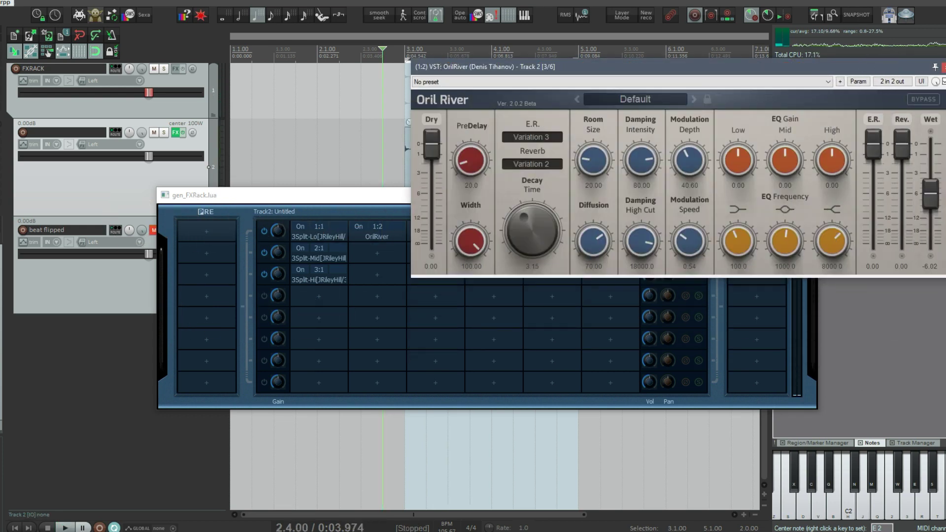
left_click_drag(619, 71, 615, 240)
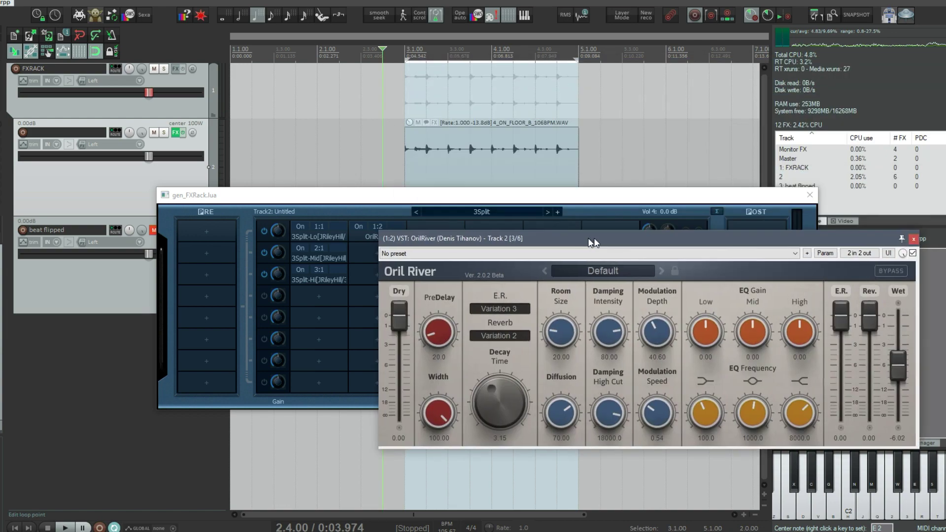
left_click_drag(525, 201, 432, 162)
left_click(780, 241)
During playback, lower the OrilRiver wet level to about -15 dB.
key("space")
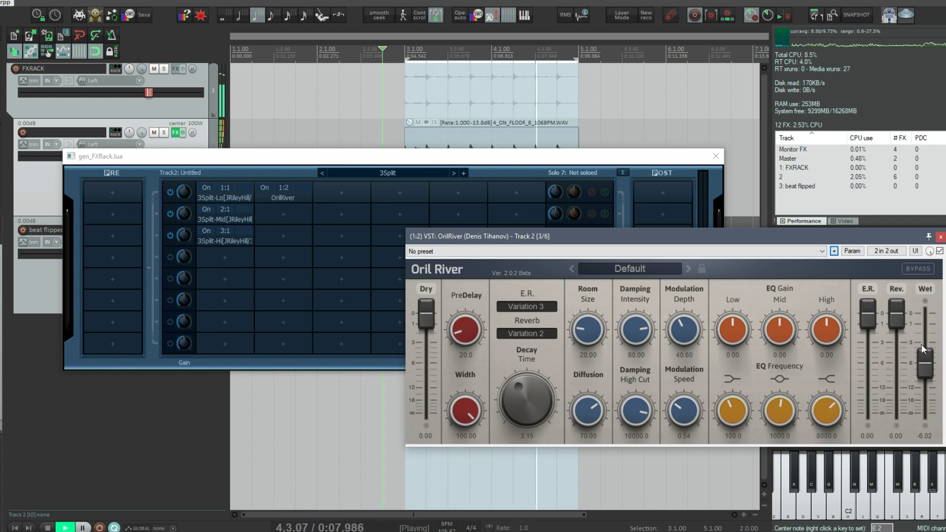
mouse_move(925, 364)
left_mouse_down()
mouse_move(925, 419)
mouse_move(925, 394)
left_mouse_up()
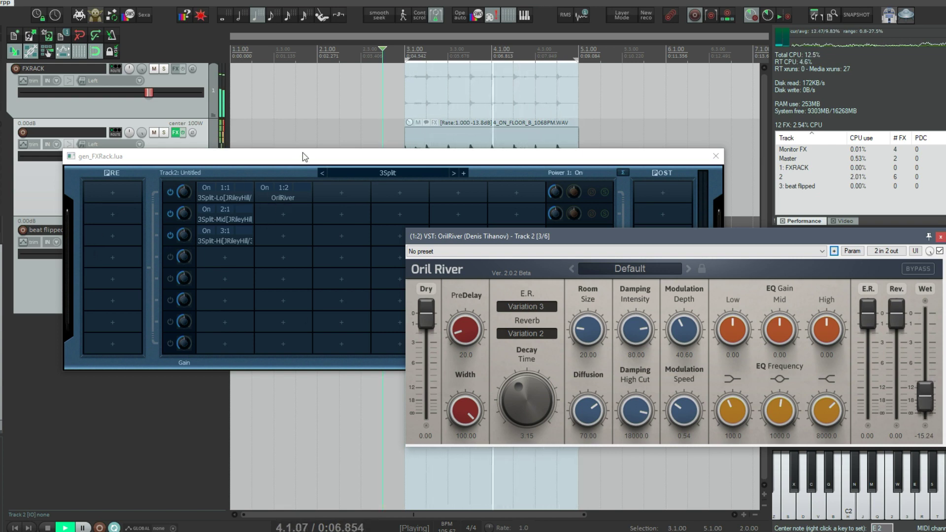
left_click_drag(302, 155, 220, 109)
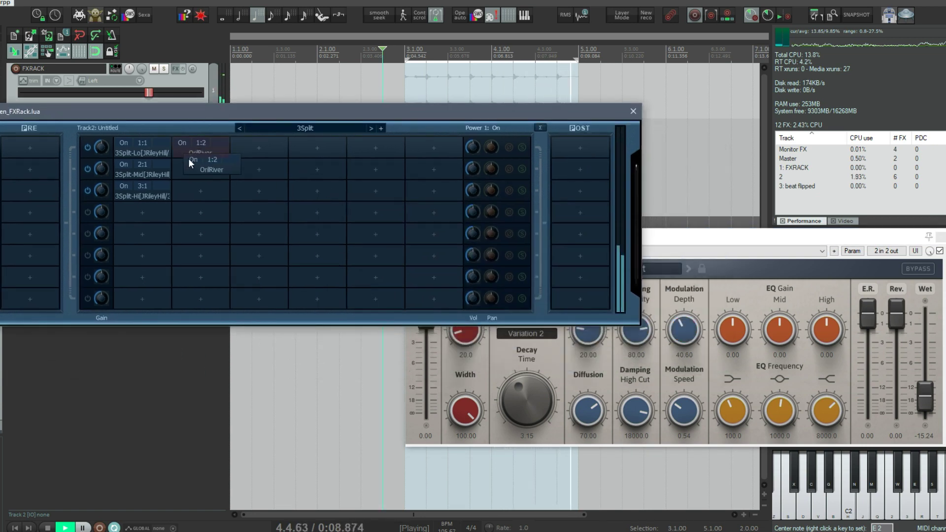
Move OrilRiver to the mid band; on the high-band copy raise EQ High, Wet, Depth, and slow Speed.
left_click_drag(194, 154, 187, 196)
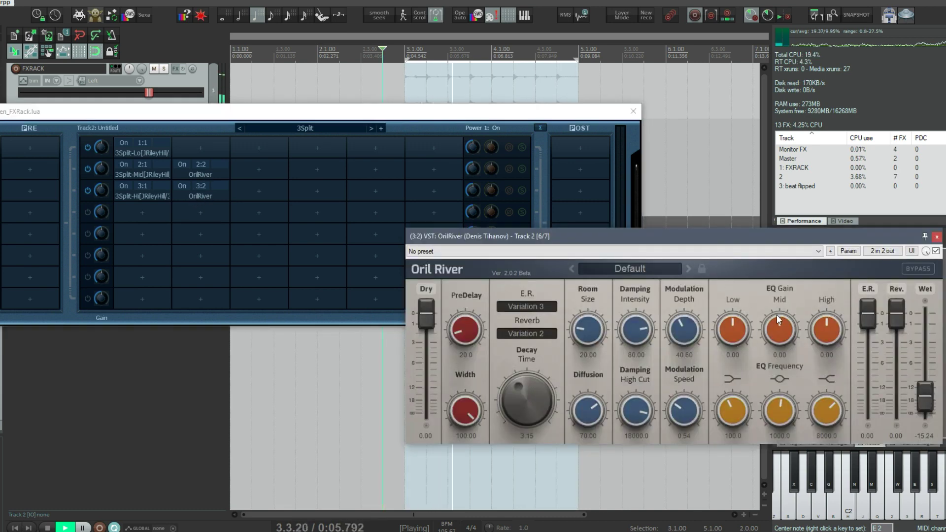
left_click_drag(828, 324, 828, 318)
left_click_drag(925, 395, 928, 388)
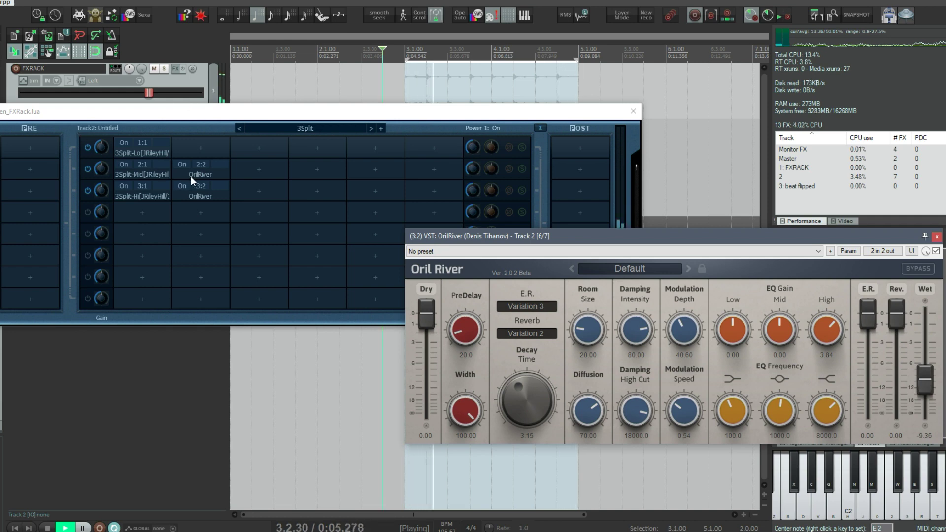
left_click_drag(684, 325, 683, 289)
left_click_drag(684, 330, 682, 296)
left_click_drag(681, 422, 682, 438)
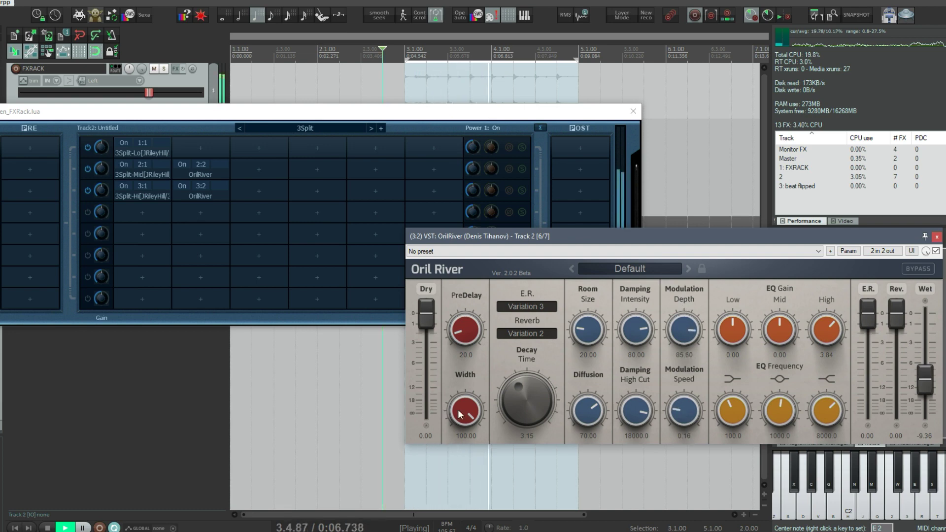
Narrow the stereo width of the mid-band OrilRiver reverb.
left_click(202, 172)
left_click_drag(457, 441, 459, 451)
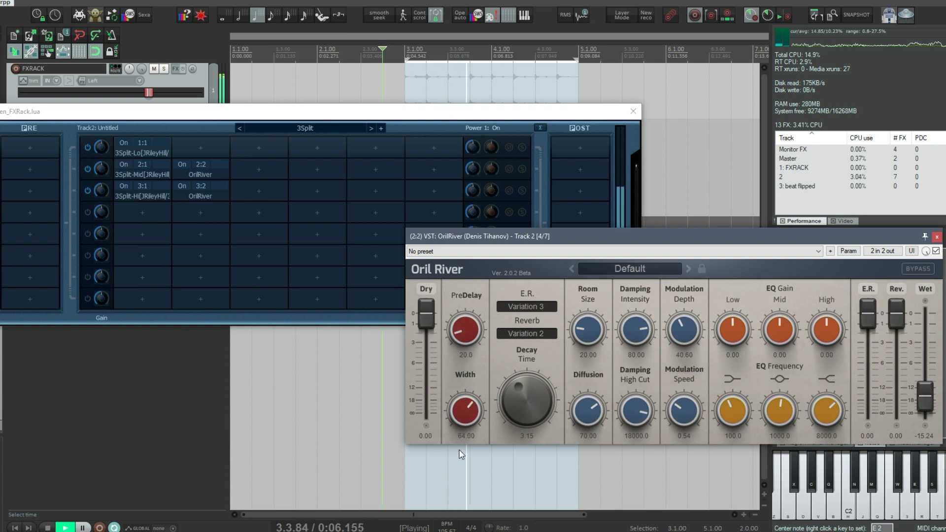
left_click(193, 196)
Close the reverb settings, reposition the FXRack window, and stop playback.
left_click(939, 237)
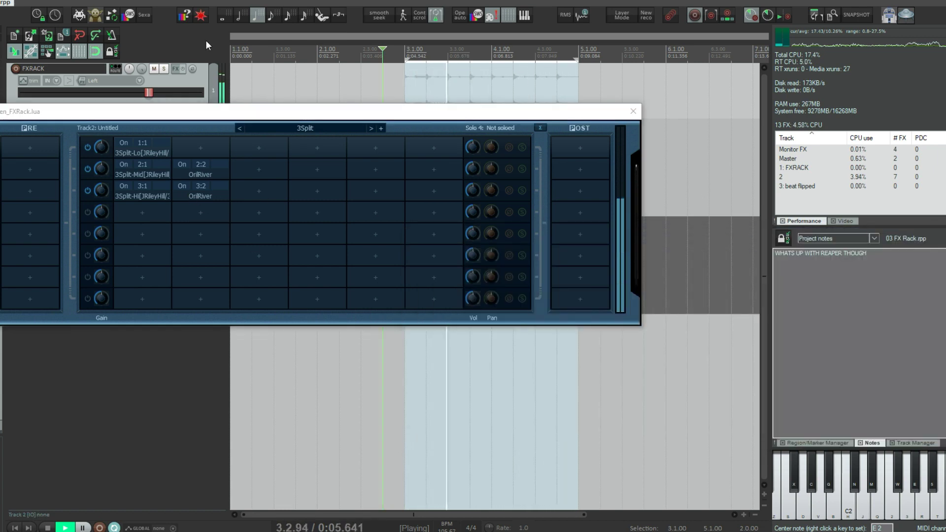
left_click_drag(146, 110, 221, 116)
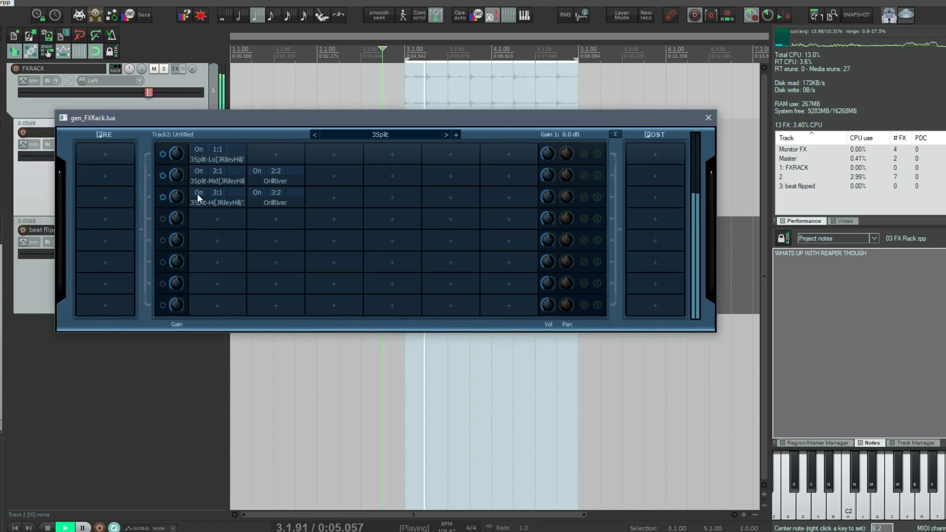
left_click_drag(326, 118, 350, 215)
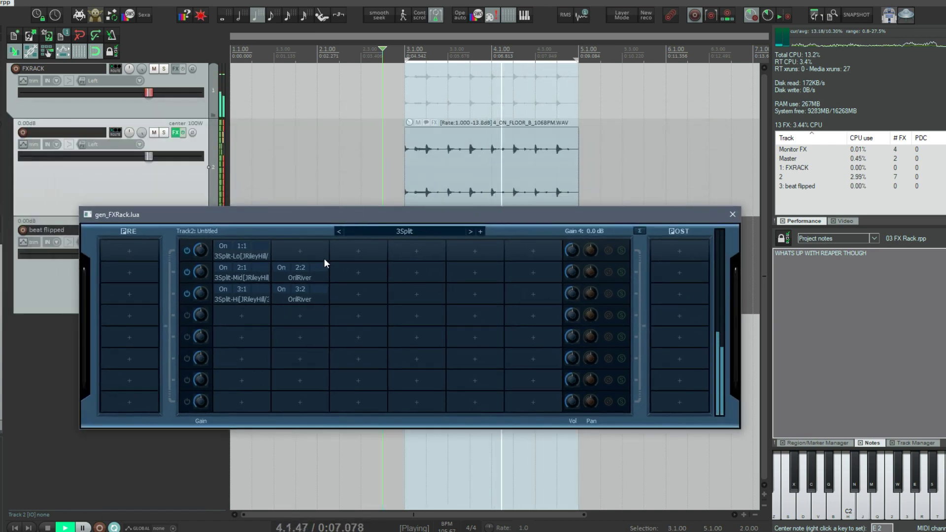
key("space")
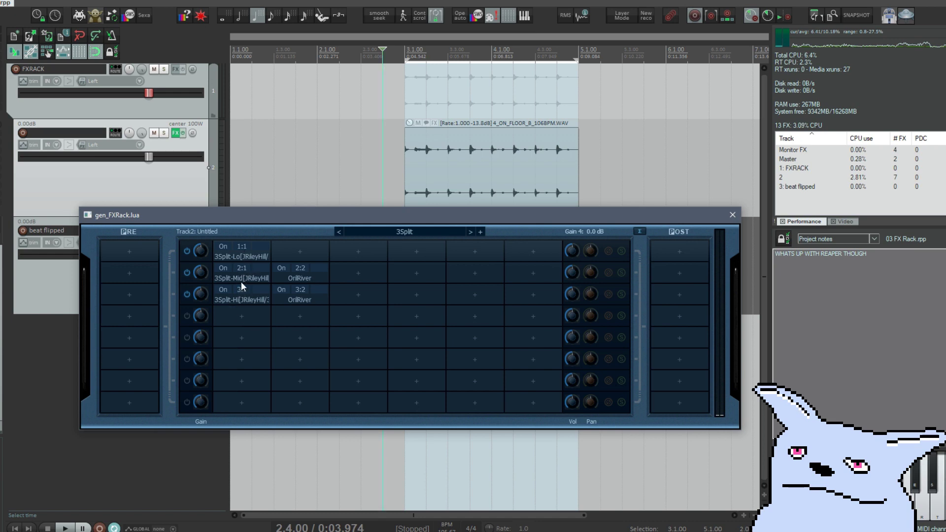
Load the 2Split preset into FXRack, leaving only 2Split-Lo and 2Split-Hi with no reverbs.
left_click(417, 235)
left_click(398, 267)
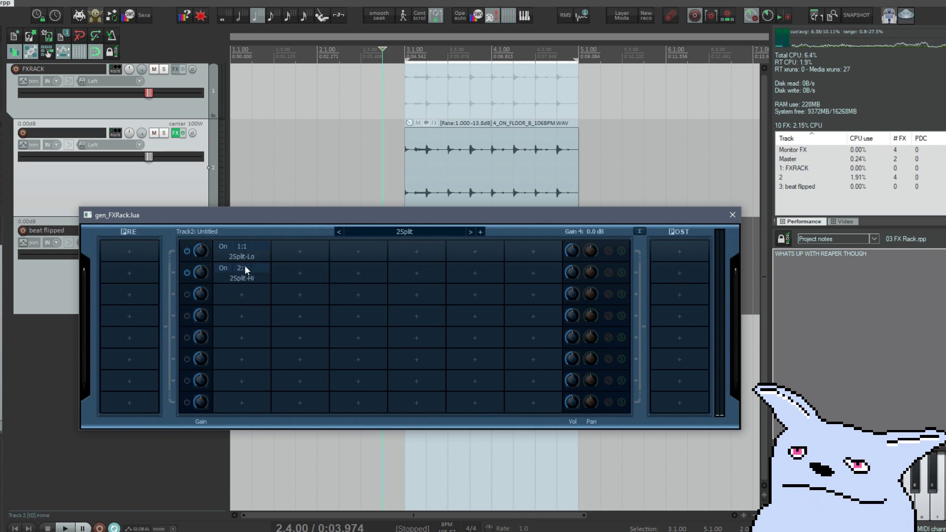
left_click(412, 232)
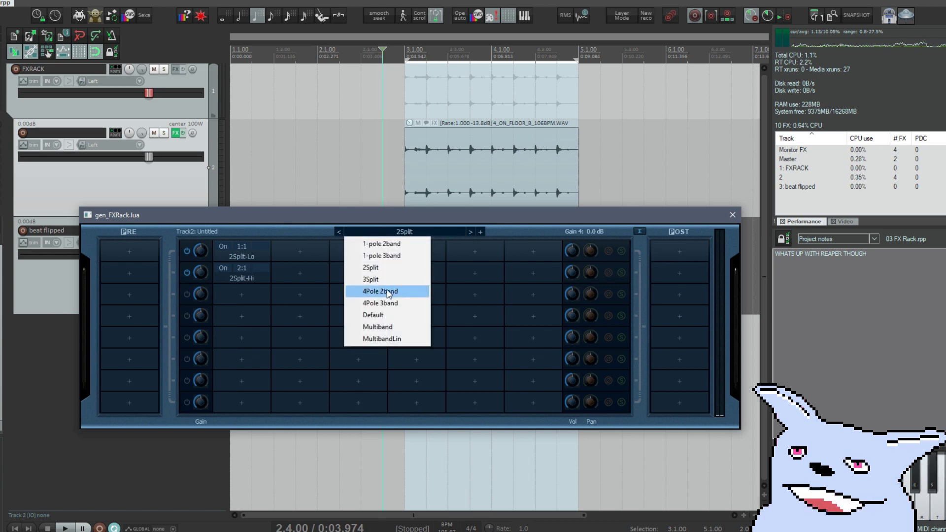
left_click(279, 221)
mouse_move(279, 218)
left_mouse_down()
mouse_move(309, 205)
mouse_move(409, 214)
mouse_move(287, 186)
left_mouse_up()
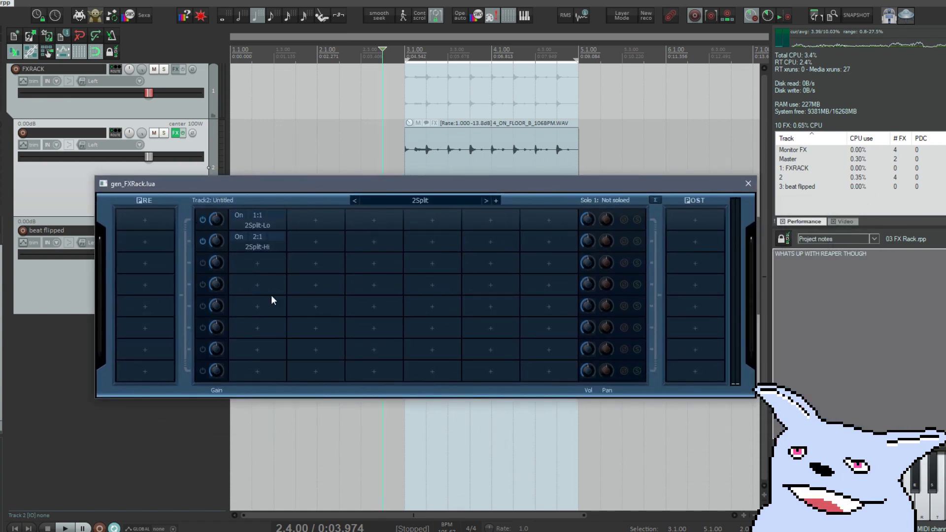
key("alt+Tab")
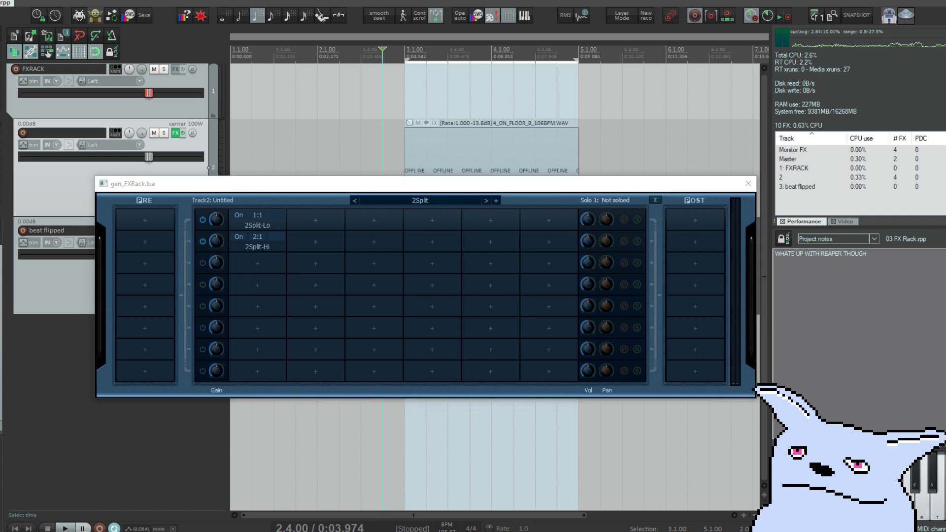